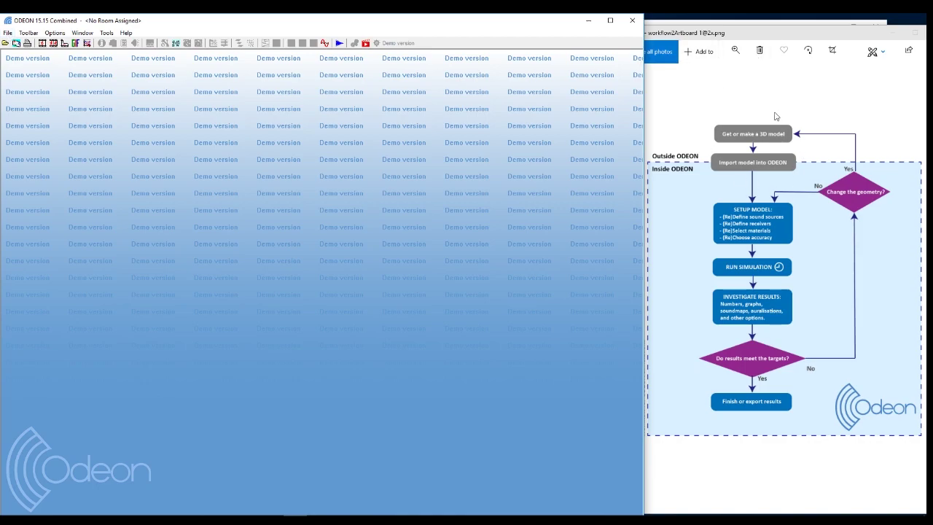
Preview the Copenhagen Central Station Array and Oil Rig sample rooms, then select Example.
{"action": "left_click", "coordinate": [7, 33]}
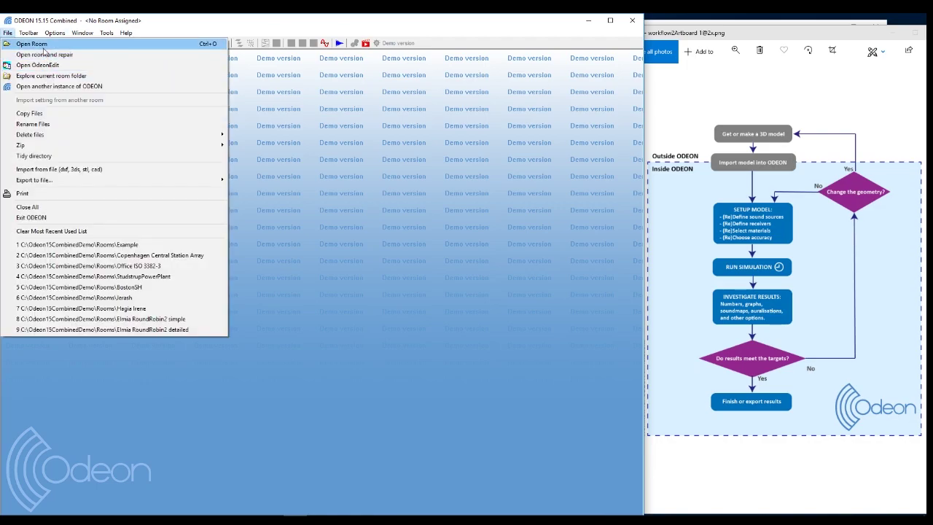
{"action": "left_click", "coordinate": [41, 44]}
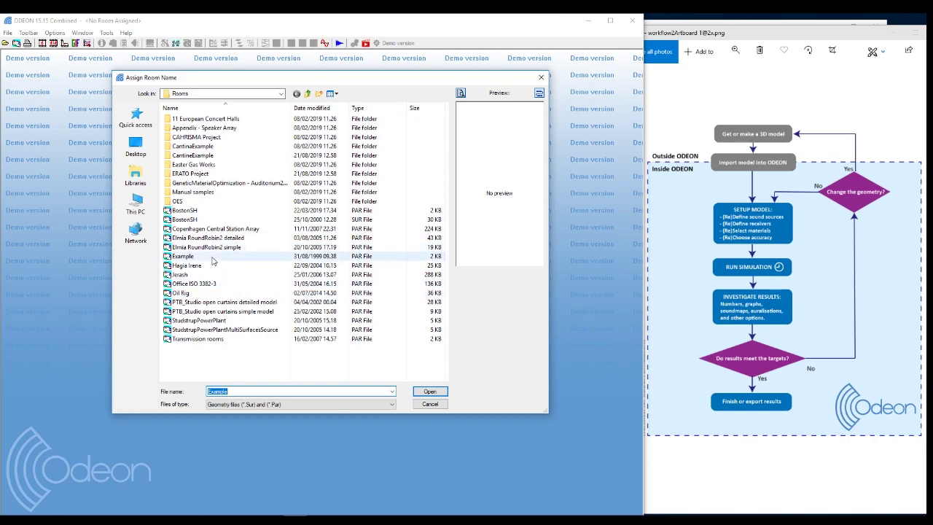
{"action": "left_click", "coordinate": [201, 229]}
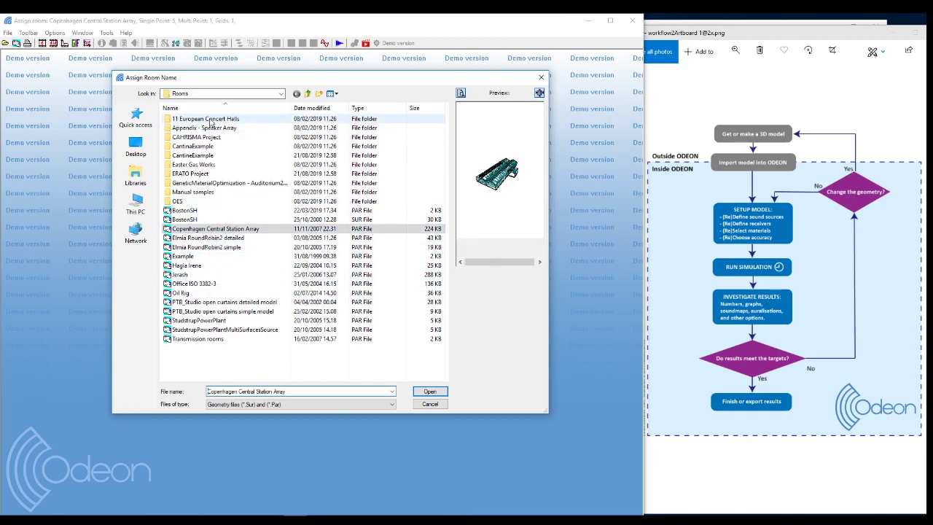
{"action": "left_click", "coordinate": [211, 292]}
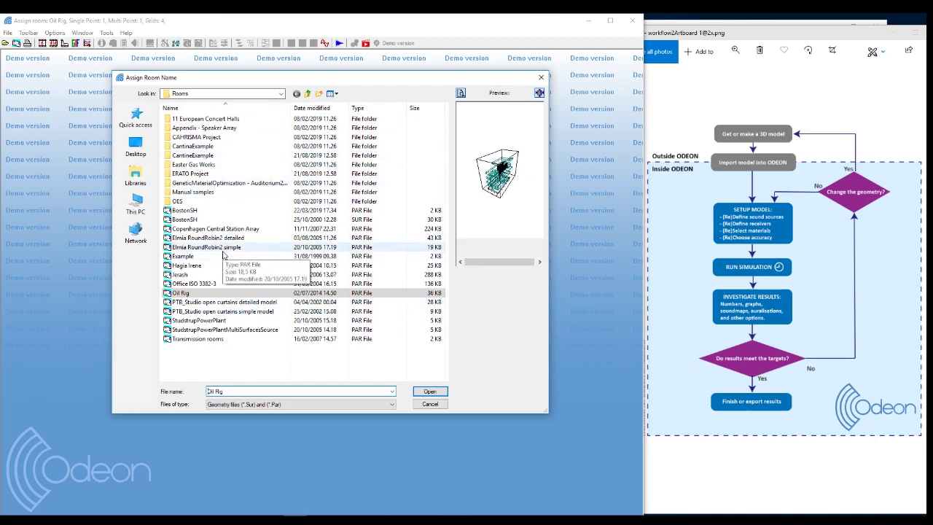
{"action": "left_click", "coordinate": [198, 258]}
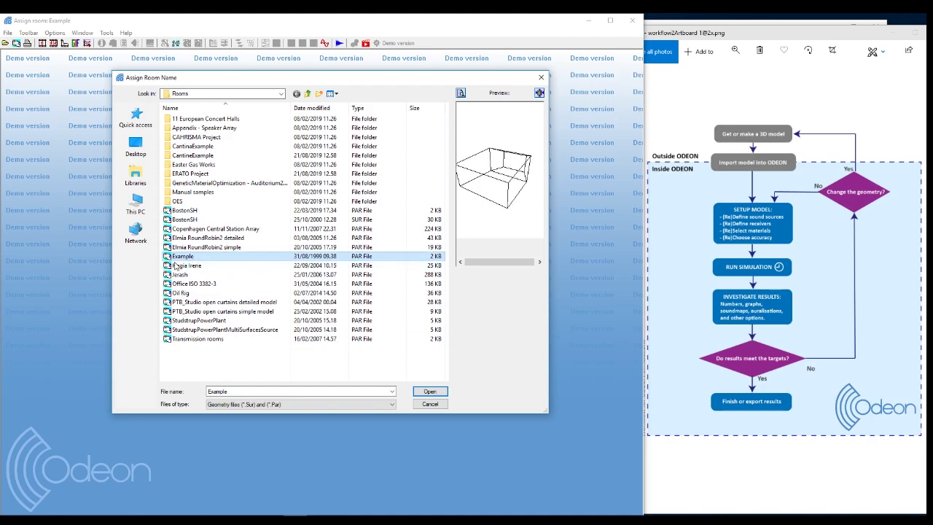
Load the Example room, enlarge the 3D View window and orbit to a front-facing view.
{"action": "left_click", "coordinate": [426, 391]}
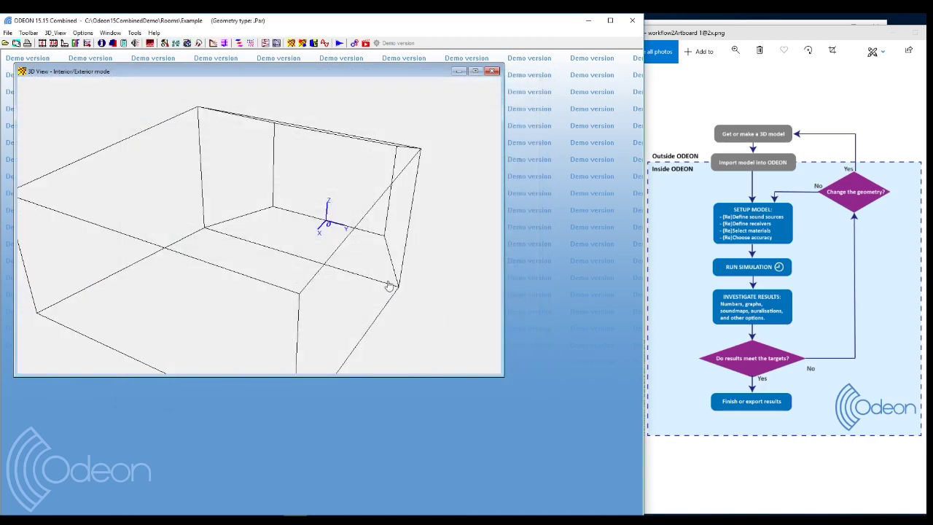
{"action": "left_click_drag", "start_coordinate": [252, 75], "coordinate": [331, 75]}
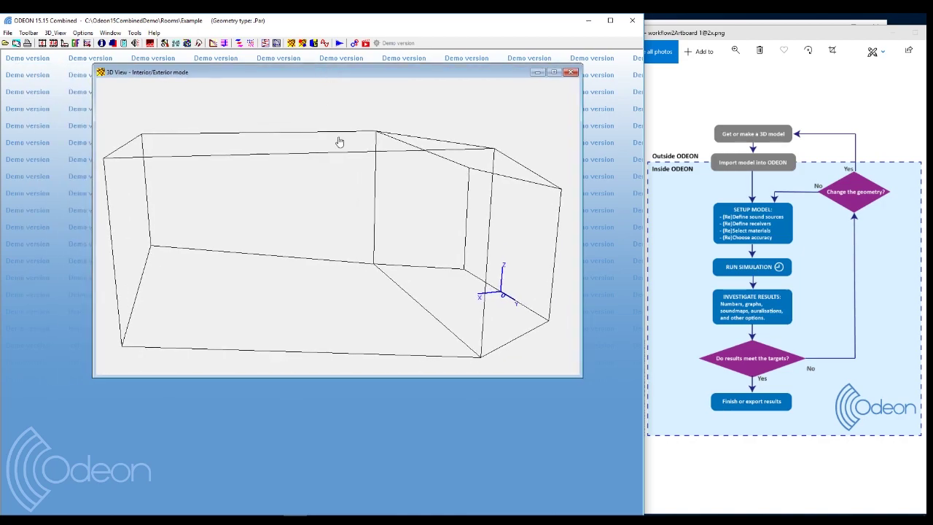
{"action": "left_click_drag", "start_coordinate": [375, 376], "coordinate": [374, 411]}
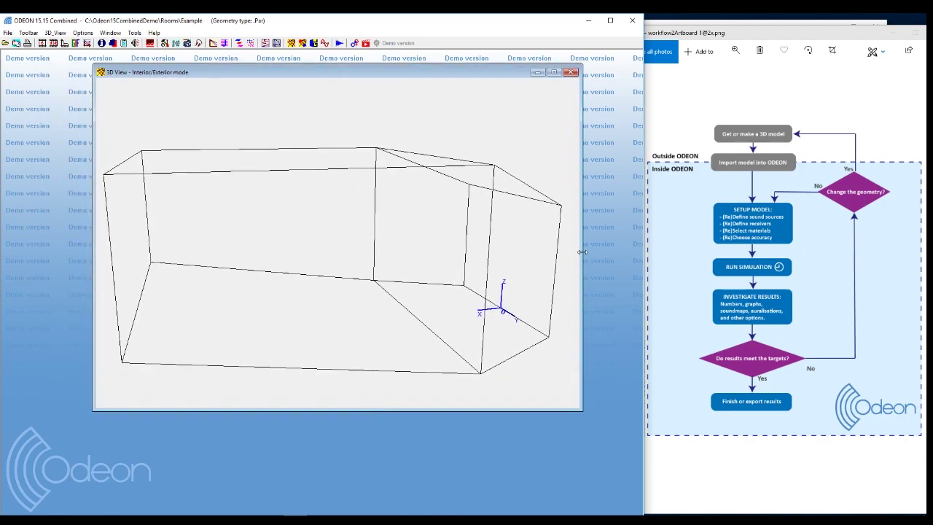
{"action": "left_click_drag", "start_coordinate": [582, 252], "coordinate": [602, 251]}
{"action": "left_click_drag", "start_coordinate": [86, 210], "coordinate": [51, 212]}
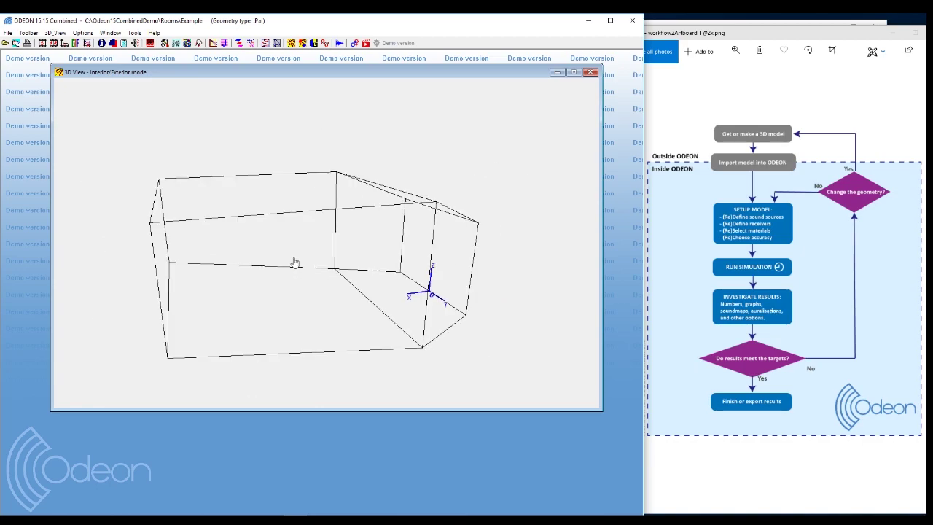
{"action": "left_click_drag", "start_coordinate": [442, 340], "coordinate": [209, 289]}
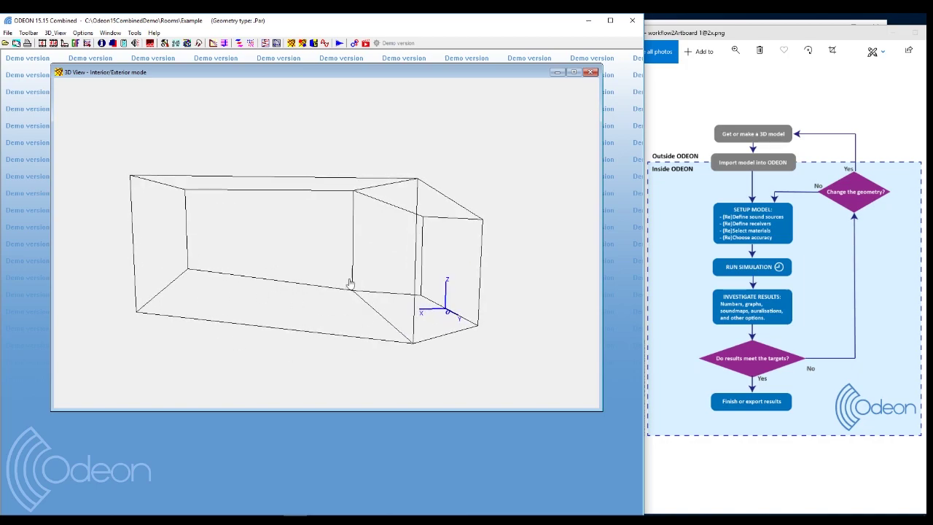
Add active point source 1 at (4, 3.2, 2.5) m.
{"action": "left_click", "coordinate": [135, 44]}
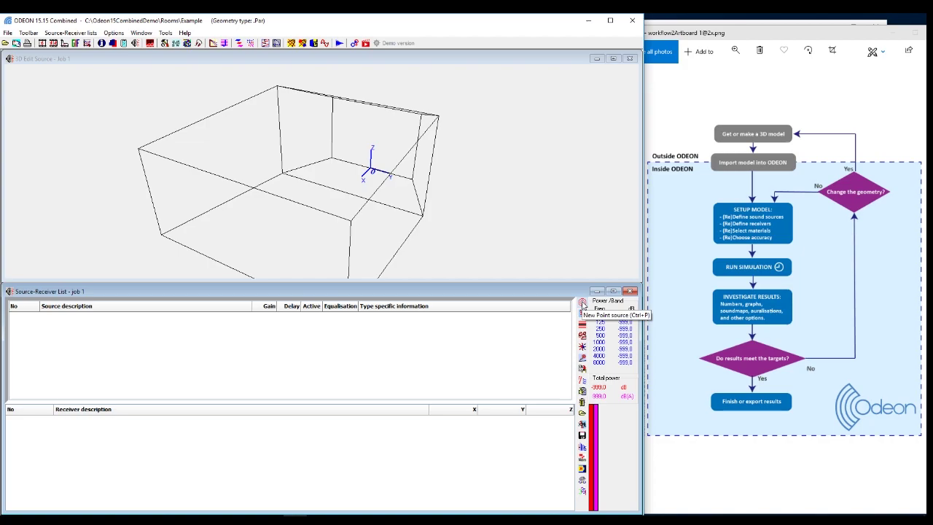
{"action": "left_click_drag", "start_coordinate": [462, 210], "coordinate": [370, 164]}
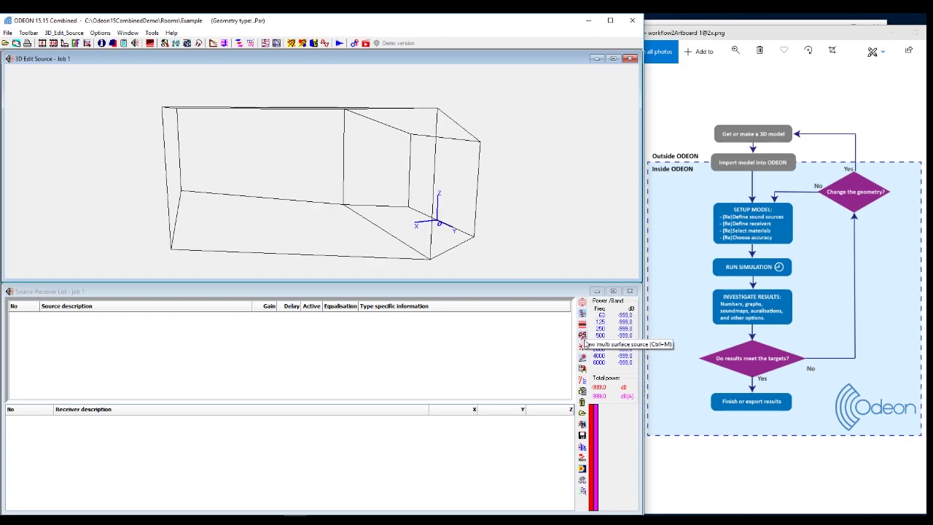
{"action": "left_click", "coordinate": [582, 303]}
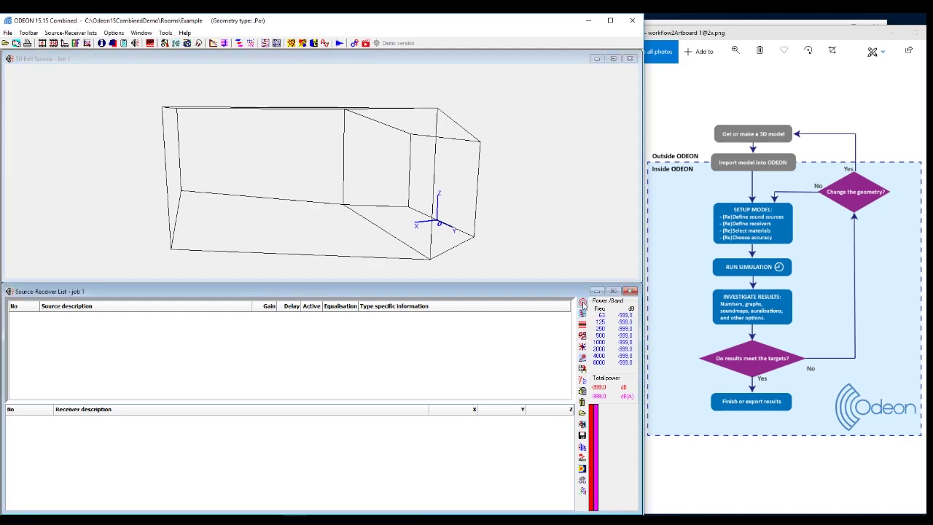
{"action": "left_click", "coordinate": [403, 202], "text": "ctrl"}
{"action": "left_click_drag", "start_coordinate": [335, 204], "coordinate": [274, 175]}
{"action": "left_click", "coordinate": [366, 182], "text": "ctrl"}
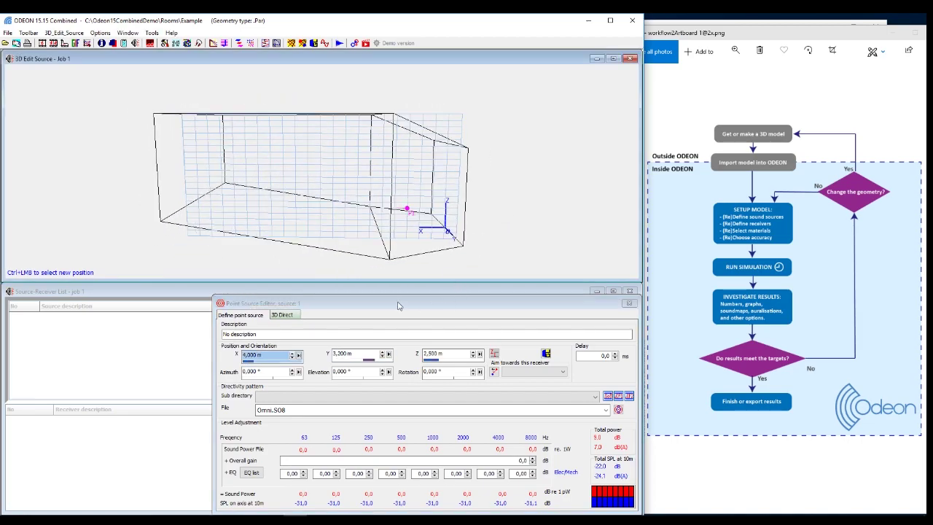
{"action": "left_click_drag", "start_coordinate": [401, 303], "coordinate": [385, 196]}
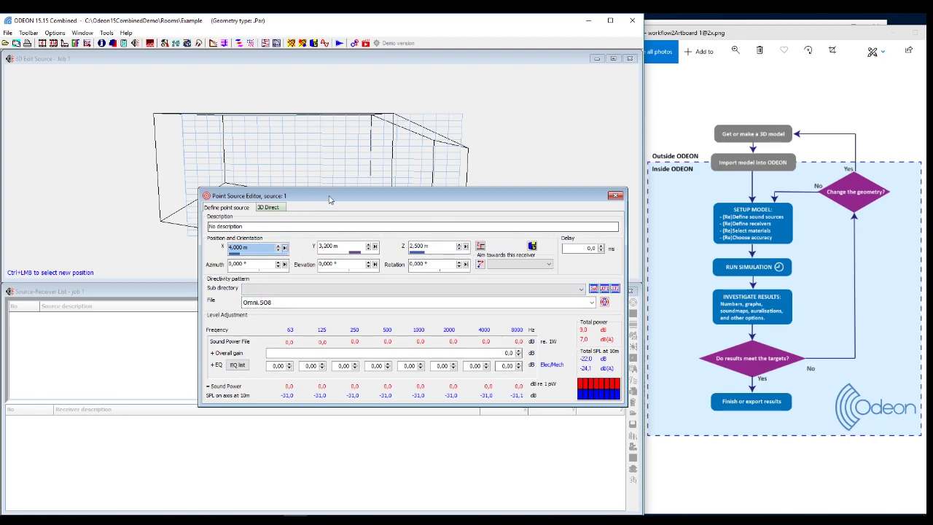
{"action": "left_click_drag", "start_coordinate": [330, 197], "coordinate": [315, 262]}
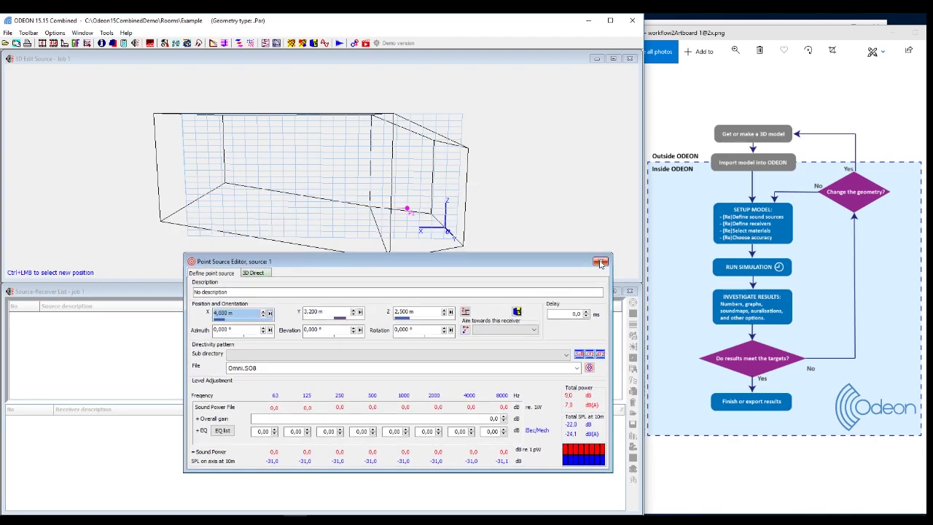
{"action": "left_click", "coordinate": [599, 261]}
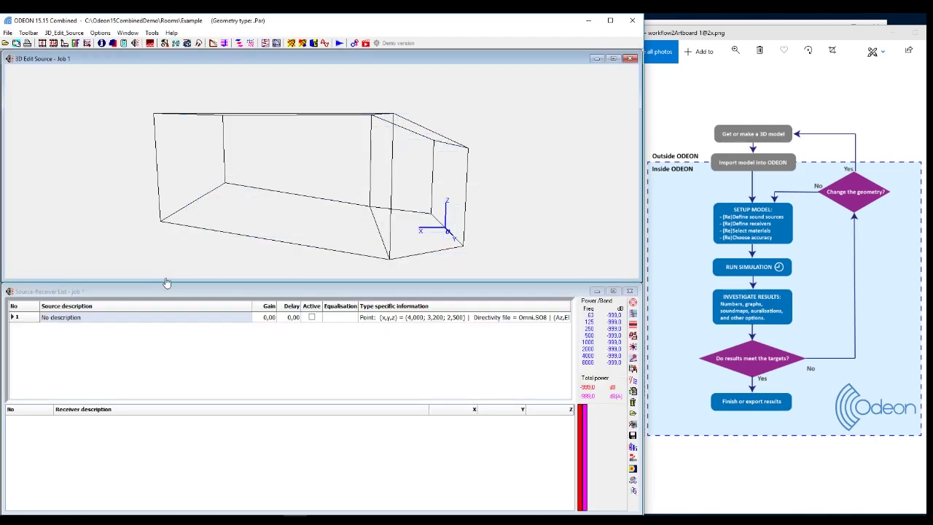
{"action": "left_click", "coordinate": [312, 318]}
Add active point source 2 at (2, 1, 3.5) m.
{"action": "left_click", "coordinate": [632, 303]}
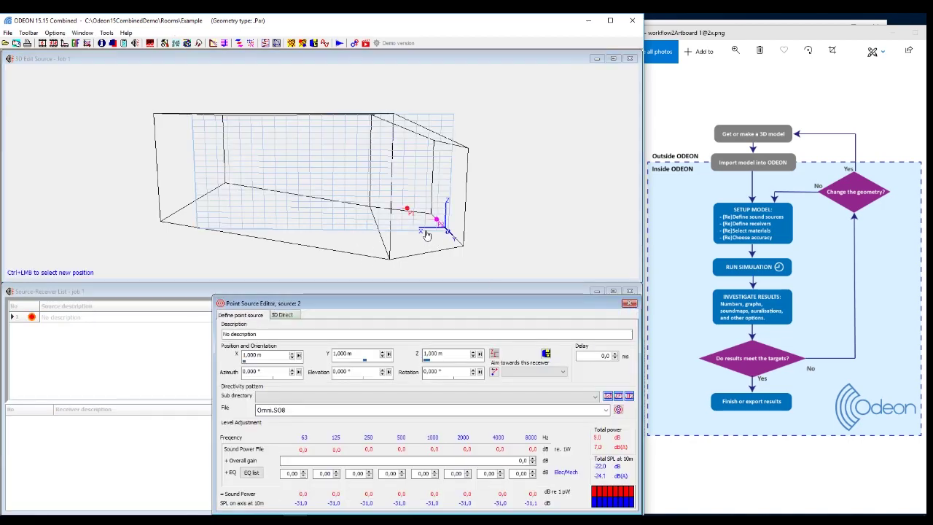
{"action": "left_click", "coordinate": [427, 192], "text": "ctrl"}
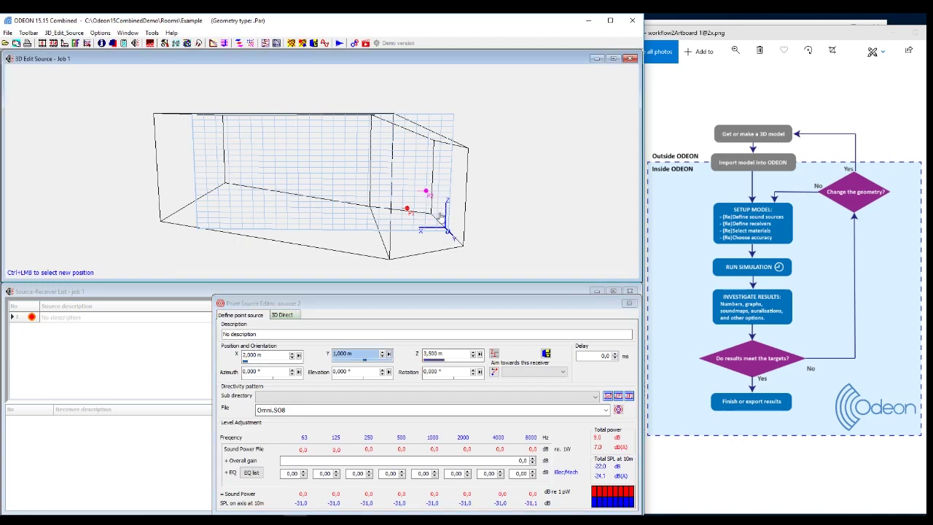
{"action": "left_click", "coordinate": [631, 304]}
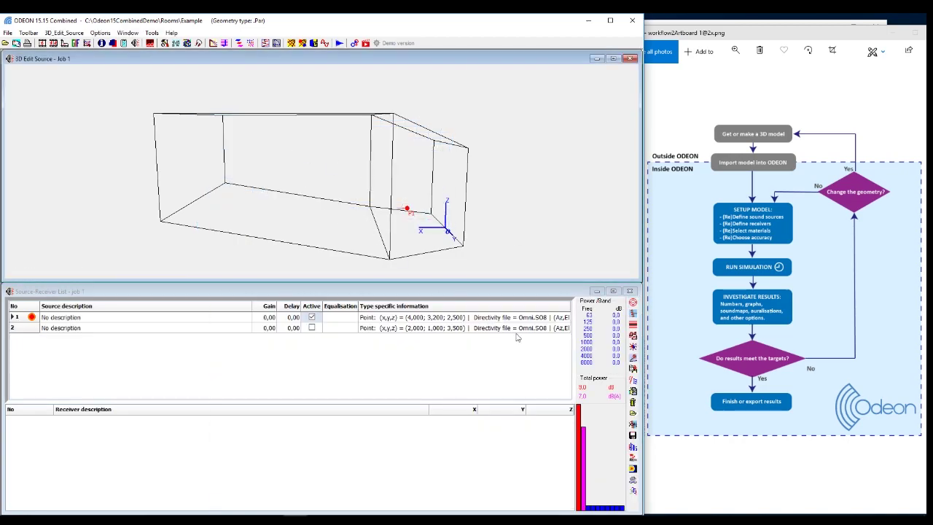
{"action": "left_click", "coordinate": [312, 328]}
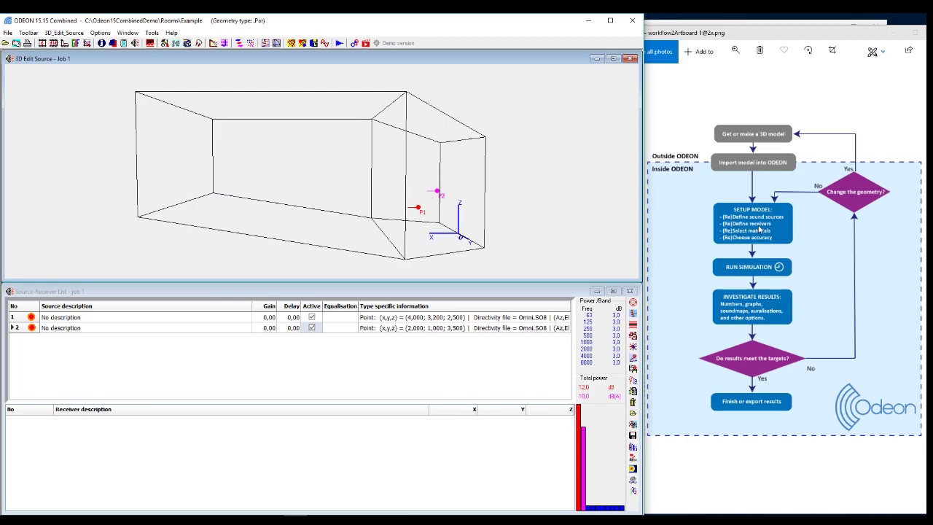
Add receiver 1 at (13, 1, 4) m.
{"action": "left_click", "coordinate": [633, 358]}
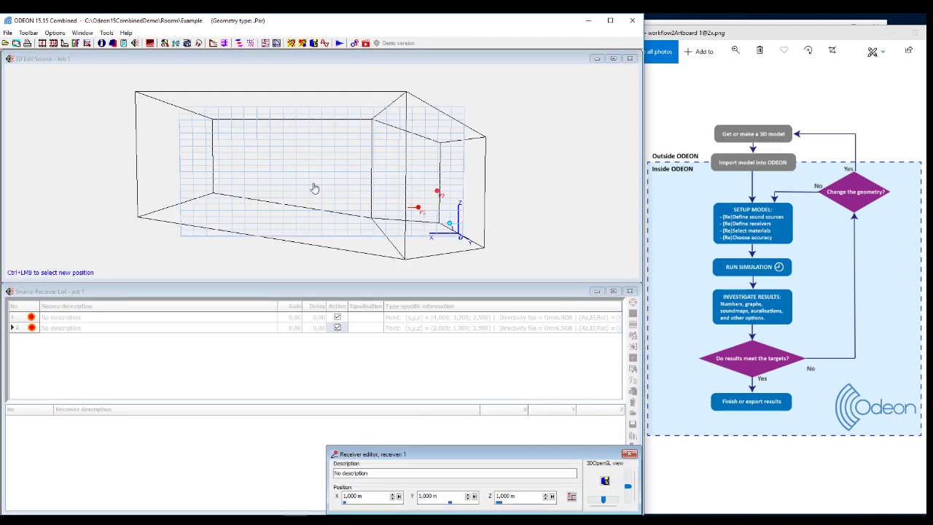
{"action": "left_click_drag", "start_coordinate": [583, 456], "coordinate": [495, 312]}
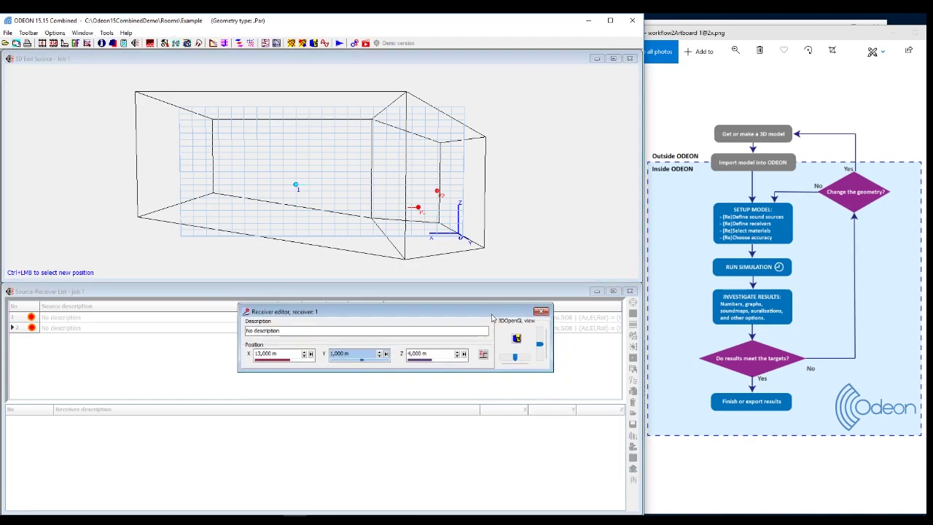
{"action": "key", "text": "Return"}
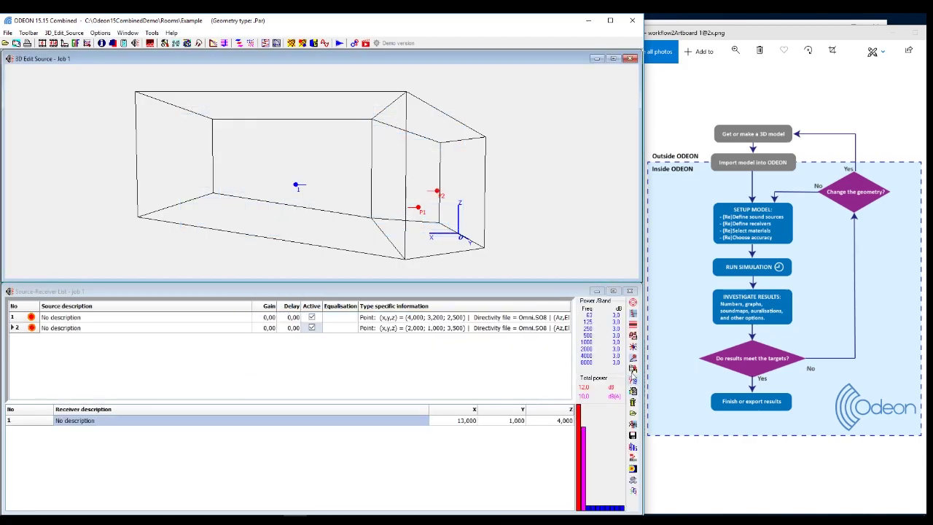
Place receiver 2 at x 17, y -1.6 and set its height to 3.734 m.
{"action": "left_click", "coordinate": [633, 360]}
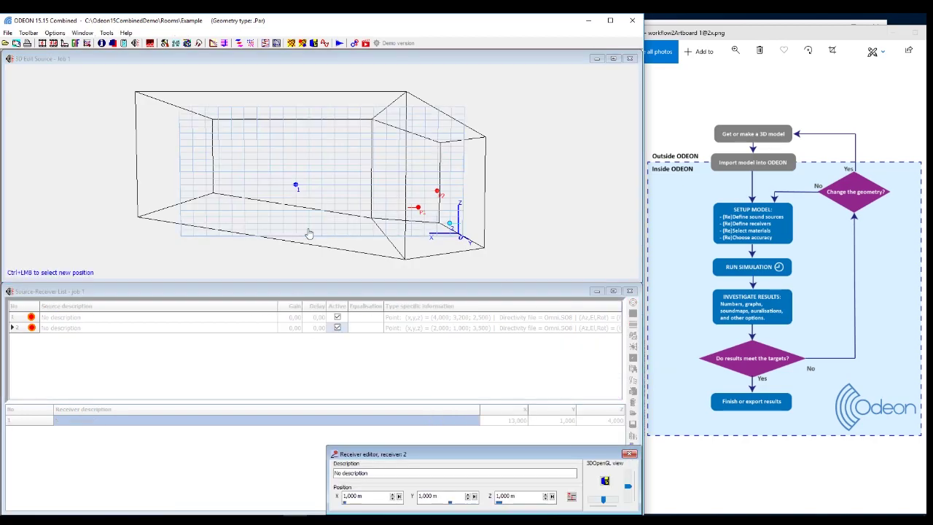
{"action": "left_click", "coordinate": [244, 183], "text": "ctrl"}
{"action": "left_click_drag", "start_coordinate": [244, 183], "coordinate": [346, 244]}
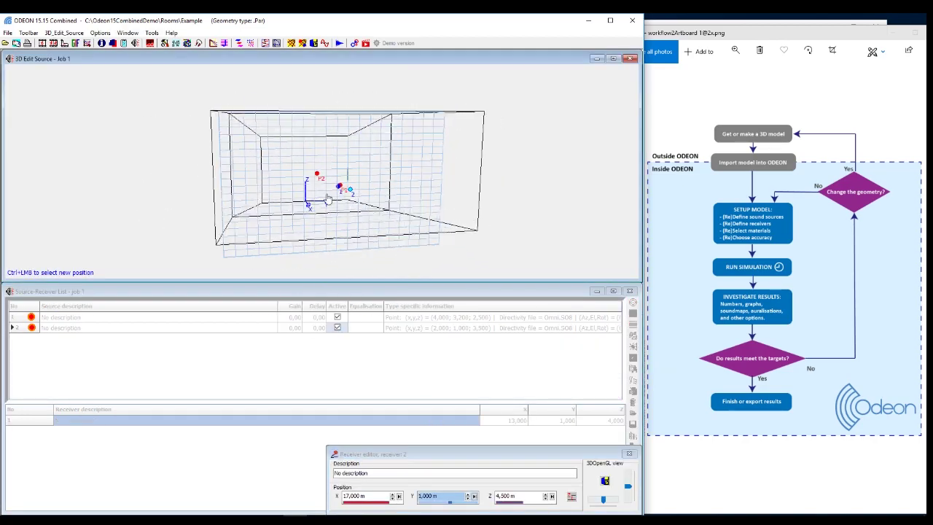
{"action": "left_click_drag", "start_coordinate": [328, 201], "coordinate": [281, 193]}
{"action": "left_click", "coordinate": [267, 180], "text": "ctrl"}
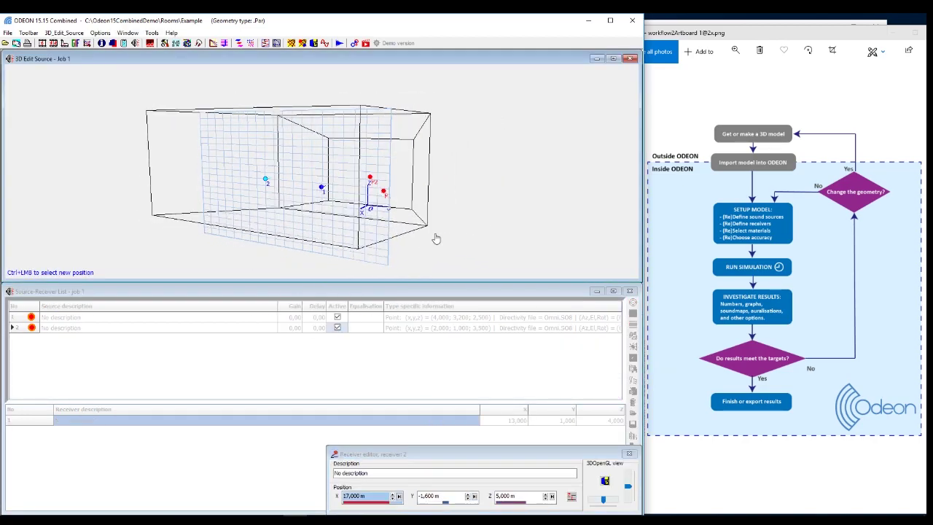
{"action": "left_click_drag", "start_coordinate": [435, 238], "coordinate": [353, 223]}
{"action": "left_click_drag", "start_coordinate": [412, 454], "coordinate": [339, 328]}
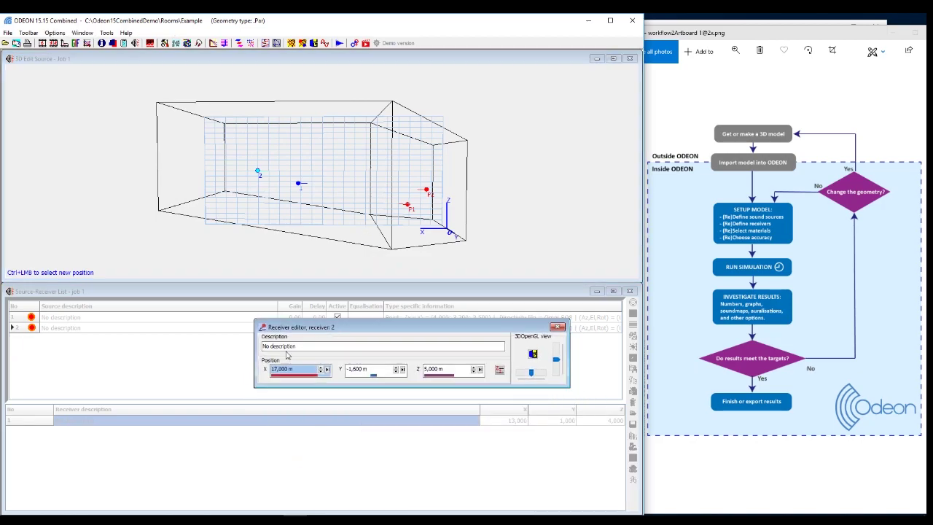
{"action": "left_click", "coordinate": [369, 369]}
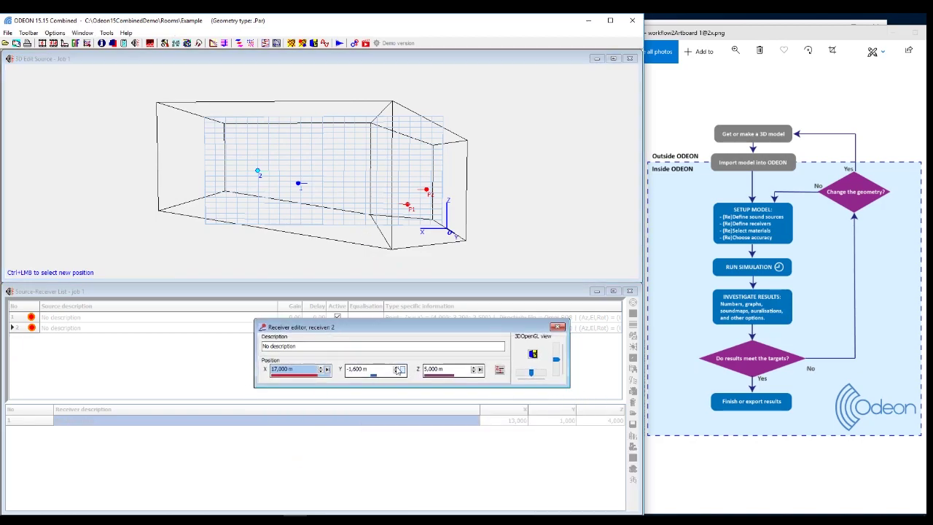
{"action": "left_click", "coordinate": [447, 377]}
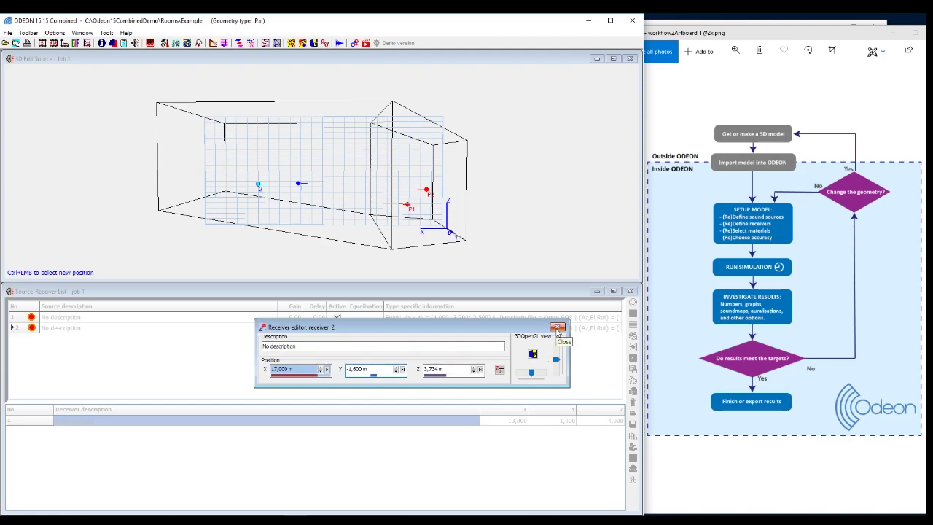
{"action": "left_click", "coordinate": [557, 327]}
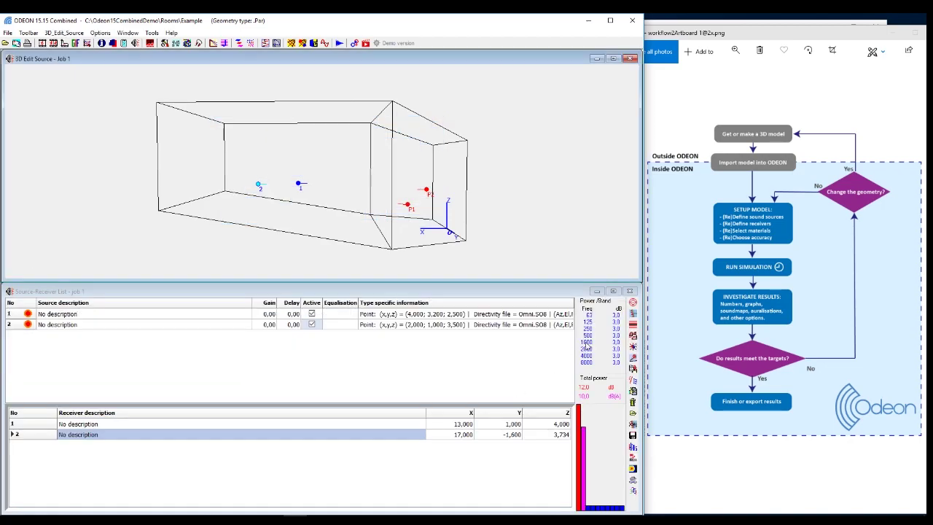
{"action": "left_click_drag", "start_coordinate": [313, 202], "coordinate": [325, 218]}
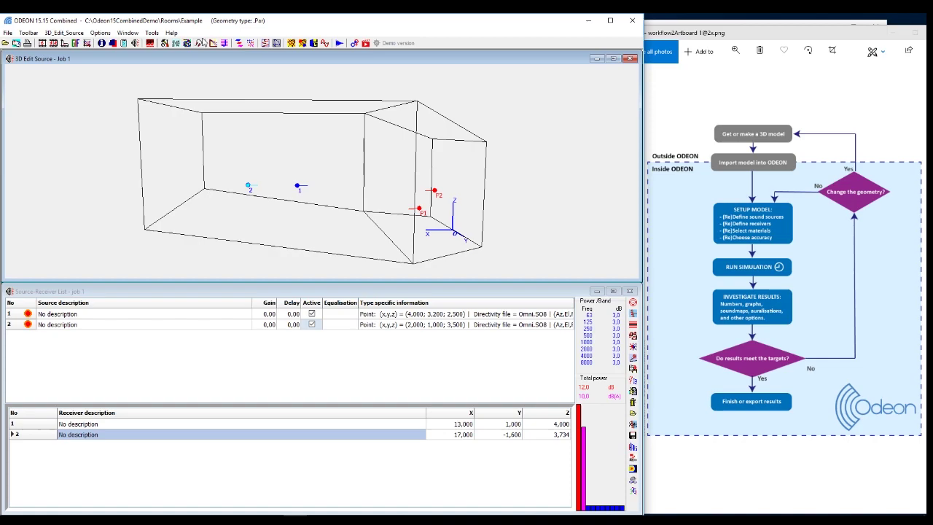
Add surface 1002 Main audience floor to the grid (2 m spacing, 1.2 m height) and show its points.
{"action": "left_click", "coordinate": [187, 44]}
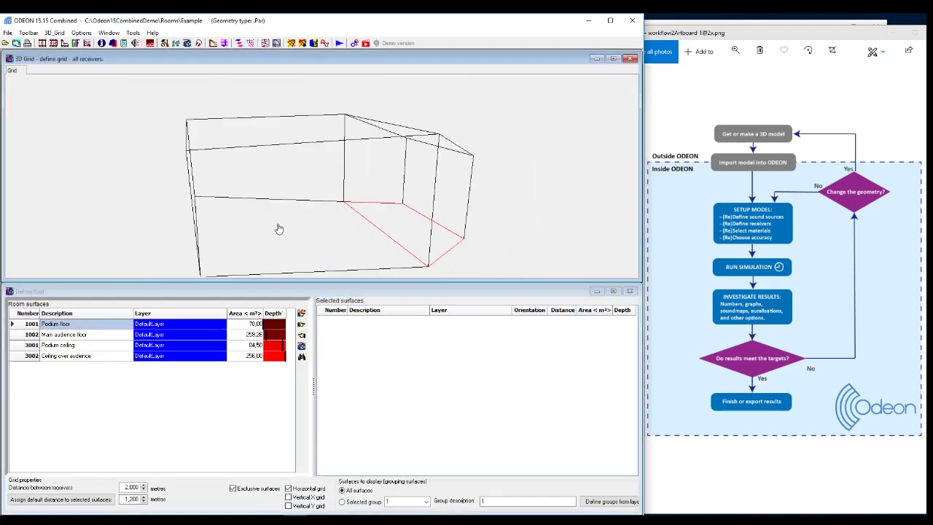
{"action": "left_click", "coordinate": [87, 335]}
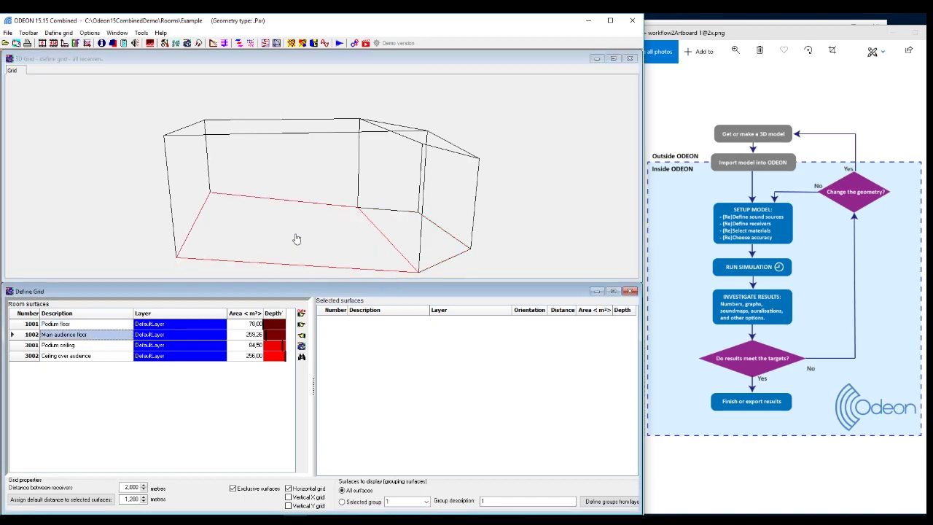
{"action": "left_click", "coordinate": [301, 328]}
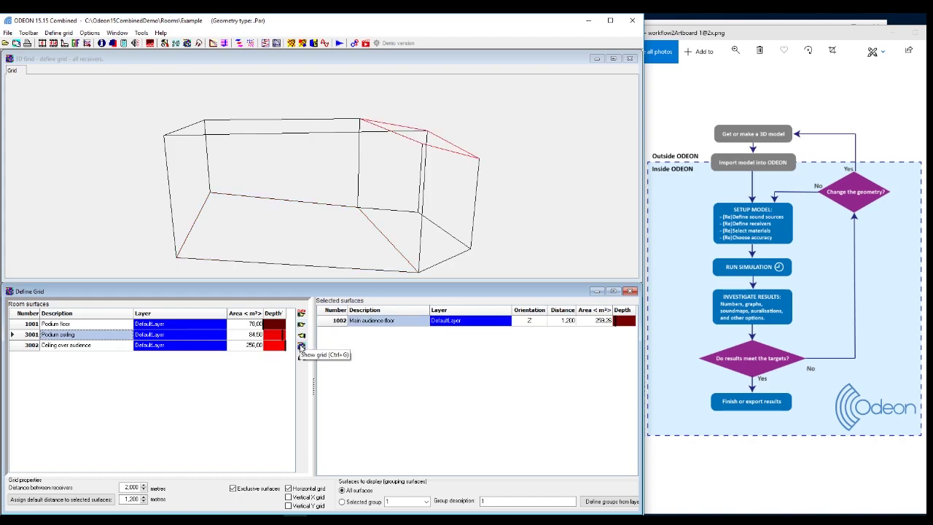
{"action": "left_click", "coordinate": [301, 347]}
{"action": "mouse_move", "coordinate": [308, 270]}
{"action": "left_mouse_down"}
{"action": "mouse_move", "coordinate": [170, 211]}
{"action": "mouse_move", "coordinate": [312, 229]}
{"action": "mouse_move", "coordinate": [329, 276]}
{"action": "mouse_move", "coordinate": [446, 260]}
{"action": "mouse_move", "coordinate": [450, 252]}
{"action": "mouse_move", "coordinate": [309, 251]}
{"action": "mouse_move", "coordinate": [286, 274]}
{"action": "mouse_move", "coordinate": [406, 171]}
{"action": "left_mouse_up"}
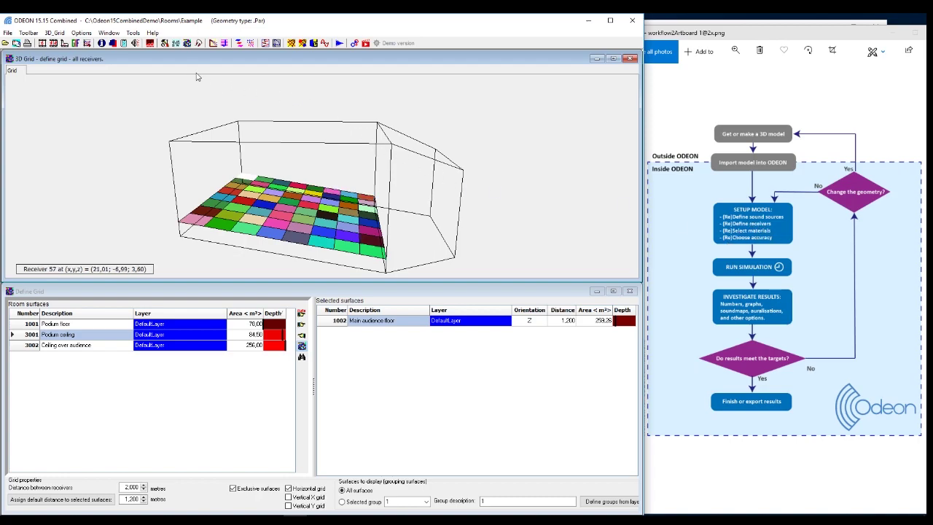
Show the room materials, select the Podium floor and browse the library's wooden and slotted panels.
{"action": "left_click", "coordinate": [150, 43]}
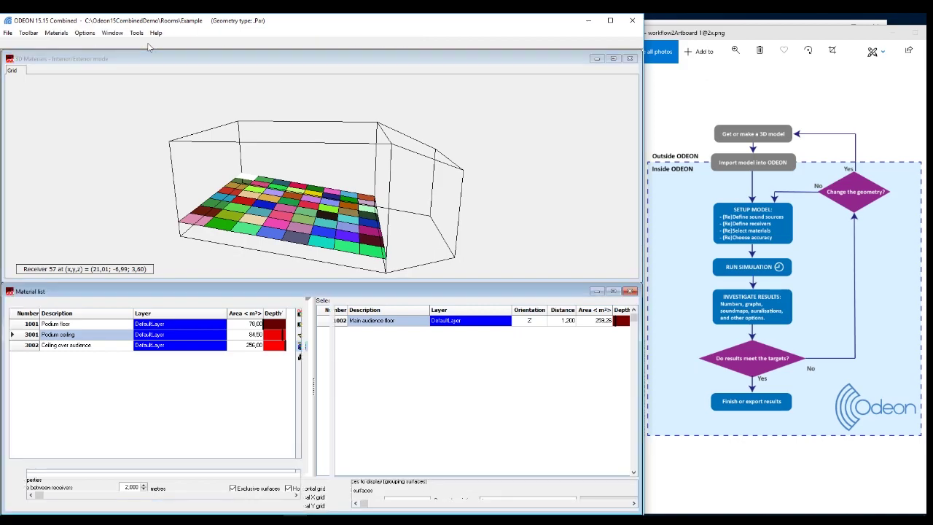
{"action": "left_click_drag", "start_coordinate": [376, 185], "coordinate": [176, 152]}
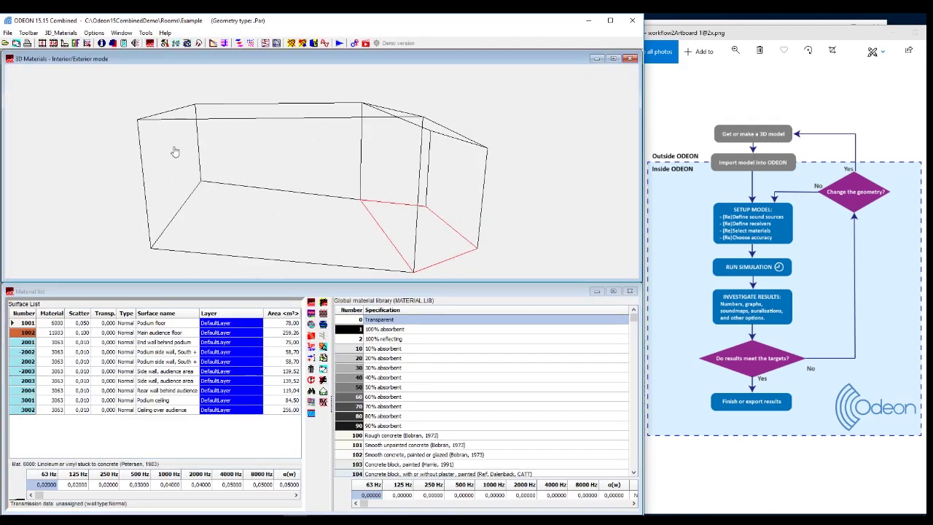
{"action": "left_click_drag", "start_coordinate": [379, 134], "coordinate": [318, 201]}
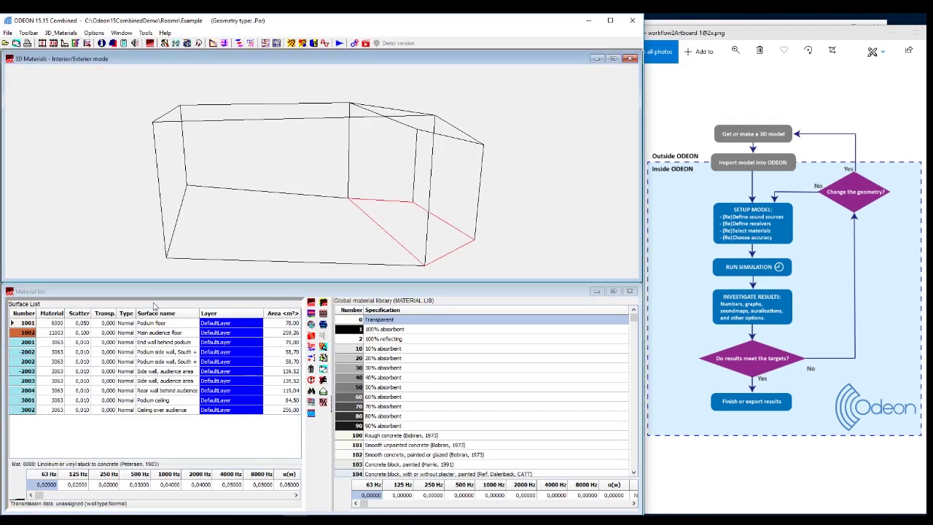
{"action": "left_click", "coordinate": [85, 325]}
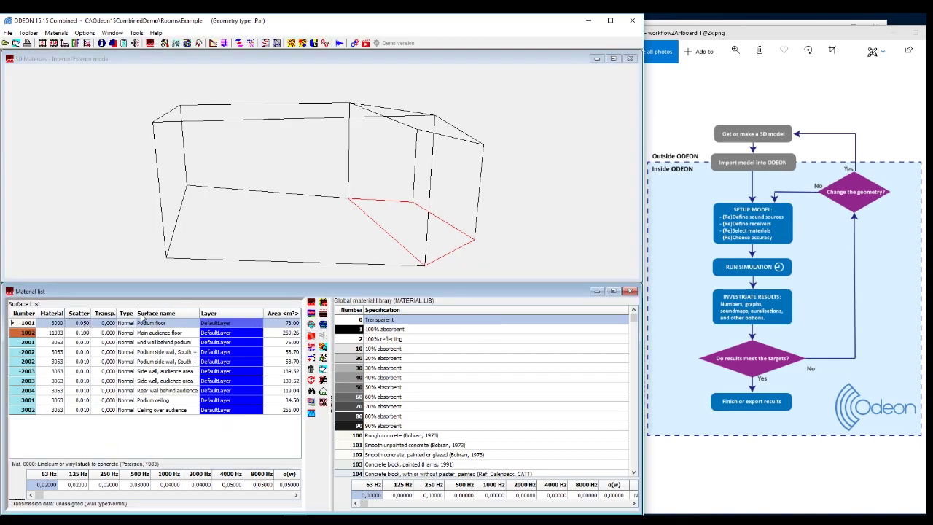
{"action": "key", "text": "Down"}
{"action": "key", "text": "Down"}
{"action": "key", "text": "Down"}
{"action": "key", "text": "Down"}
{"action": "key", "text": "Down"}
{"action": "key", "text": "Down"}
{"action": "key", "text": "Down"}
{"action": "key", "text": "Down"}
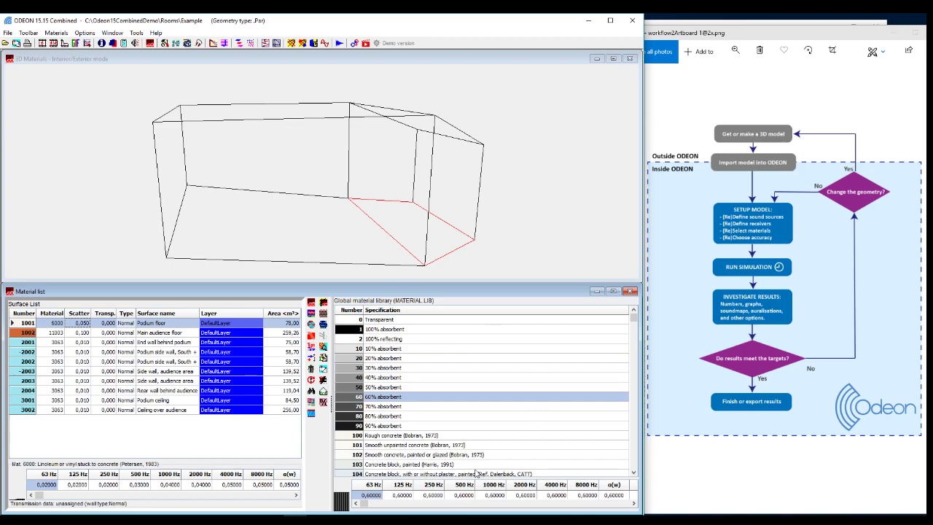
{"action": "key", "text": "Down"}
{"action": "key", "text": "Down"}
{"action": "key", "text": "Down"}
{"action": "key", "text": "Down"}
{"action": "key", "text": "Down"}
{"action": "key", "text": "Down"}
{"action": "key", "text": "Down"}
{"action": "key", "text": "Down"}
{"action": "key", "text": "Down"}
{"action": "key", "text": "Down"}
{"action": "key", "text": "Down"}
{"action": "key", "text": "Down"}
{"action": "key", "text": "Down"}
{"action": "key", "text": "Down"}
{"action": "key", "text": "Down"}
{"action": "key", "text": "Down"}
{"action": "key", "text": "Down"}
{"action": "key", "text": "Down"}
{"action": "key", "text": "Down"}
{"action": "key", "text": "Down"}
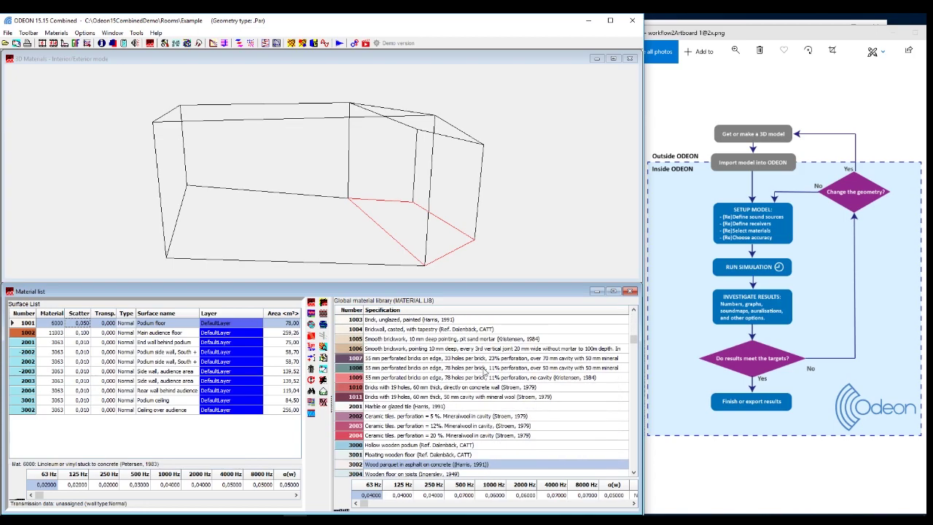
{"action": "key", "text": "Down"}
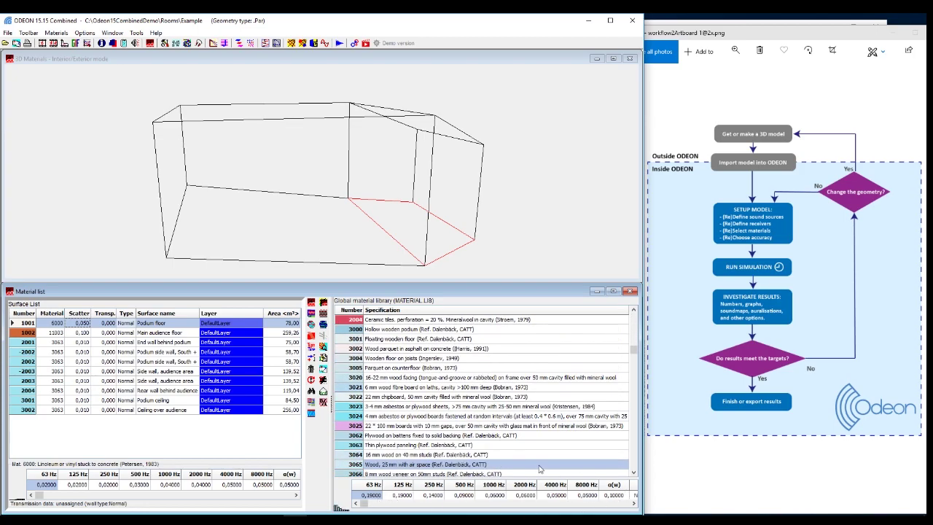
{"action": "key", "text": "Down"}
{"action": "key", "text": "Down"}
{"action": "key", "text": "Down"}
{"action": "key", "text": "Down"}
{"action": "key", "text": "Down"}
{"action": "key", "text": "Down"}
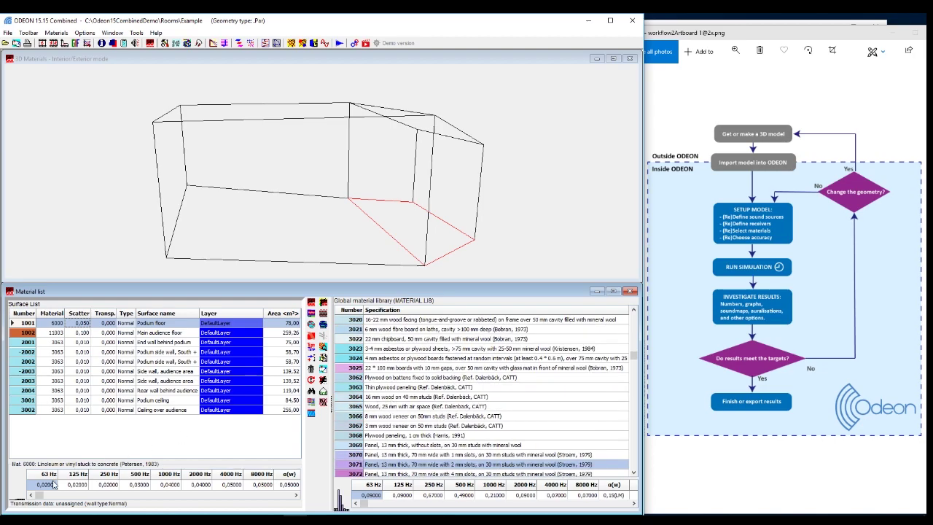
Step through the end wall, podium side walls and audience-area side wall surfaces.
{"action": "left_click", "coordinate": [45, 345]}
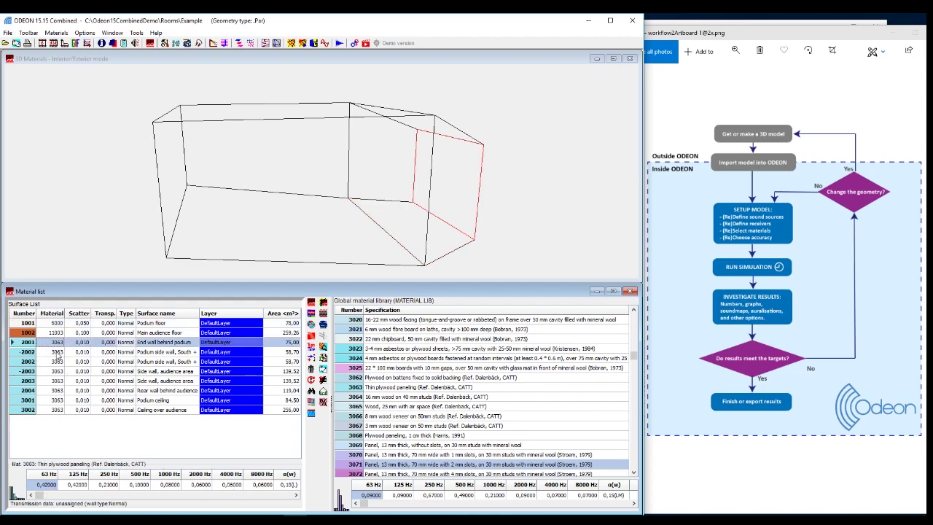
{"action": "left_click", "coordinate": [58, 353]}
{"action": "left_click", "coordinate": [59, 362]}
{"action": "left_click", "coordinate": [60, 372]}
{"action": "left_click", "coordinate": [60, 381]}
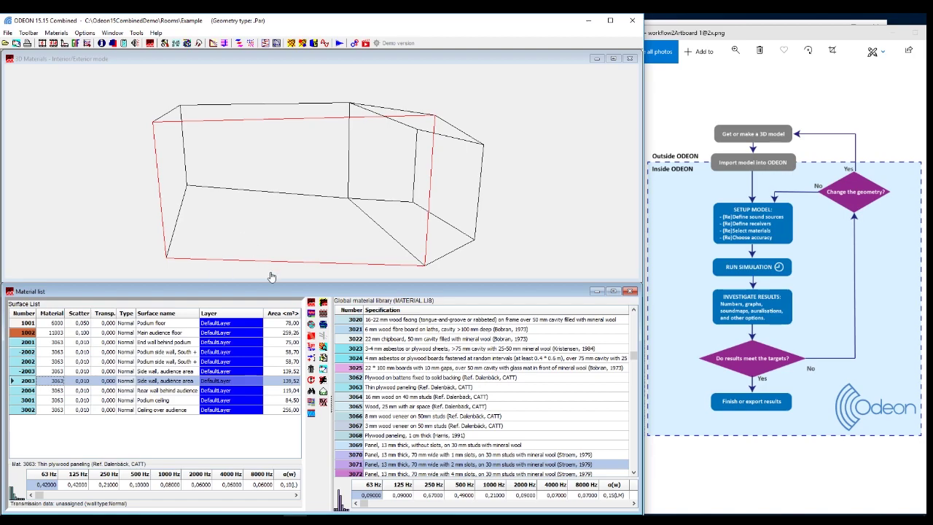
{"action": "mouse_move", "coordinate": [269, 241]}
{"action": "left_mouse_down"}
{"action": "mouse_move", "coordinate": [279, 233]}
{"action": "mouse_move", "coordinate": [270, 239]}
{"action": "left_mouse_up"}
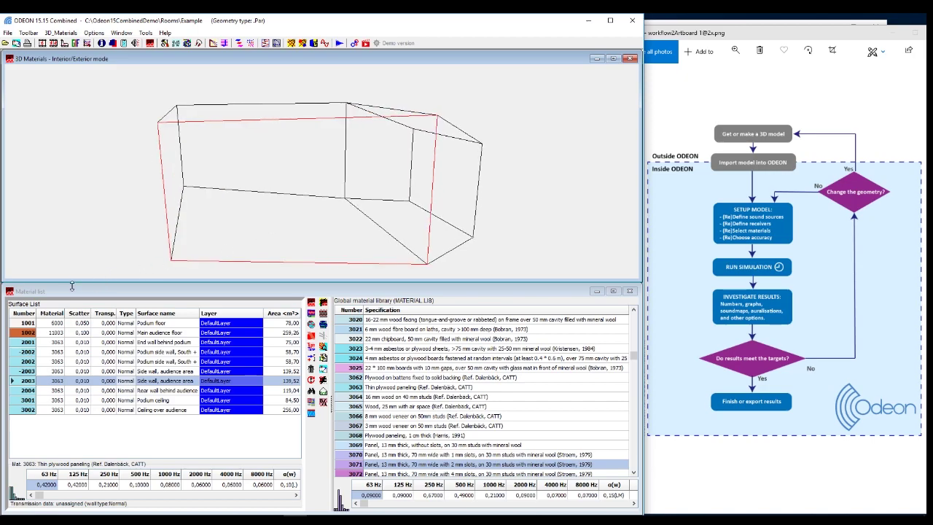
{"action": "left_click", "coordinate": [49, 281]}
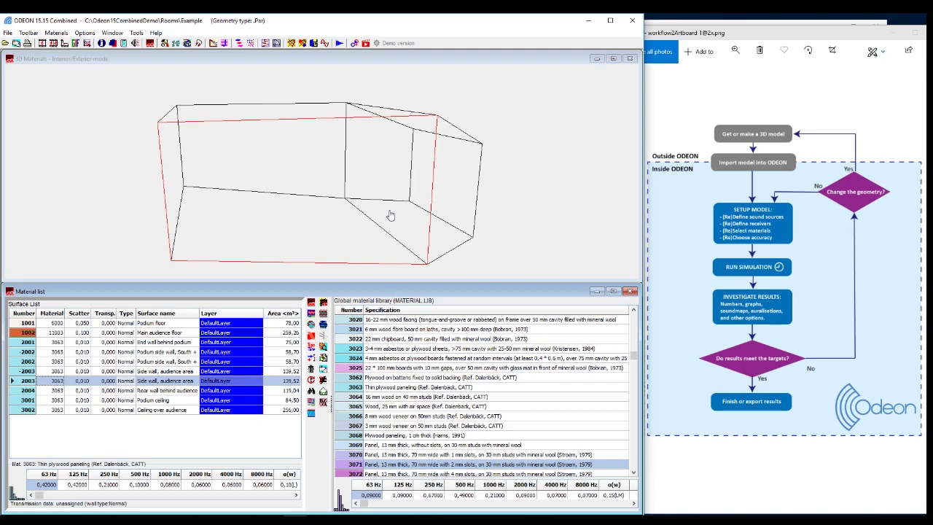
{"action": "left_click_drag", "start_coordinate": [388, 213], "coordinate": [395, 215]}
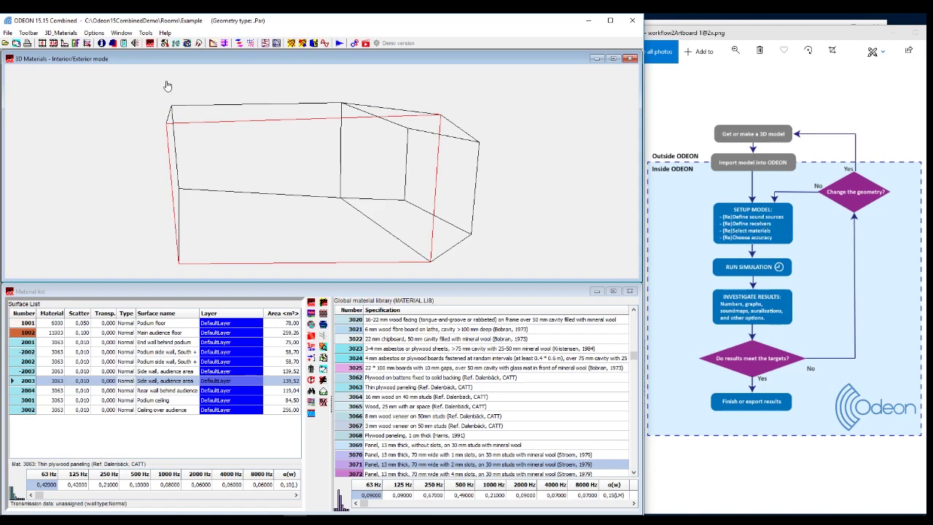
Inspect the 3000 ms impulse response length and the number of late rays in Room setup.
{"action": "left_click", "coordinate": [165, 45]}
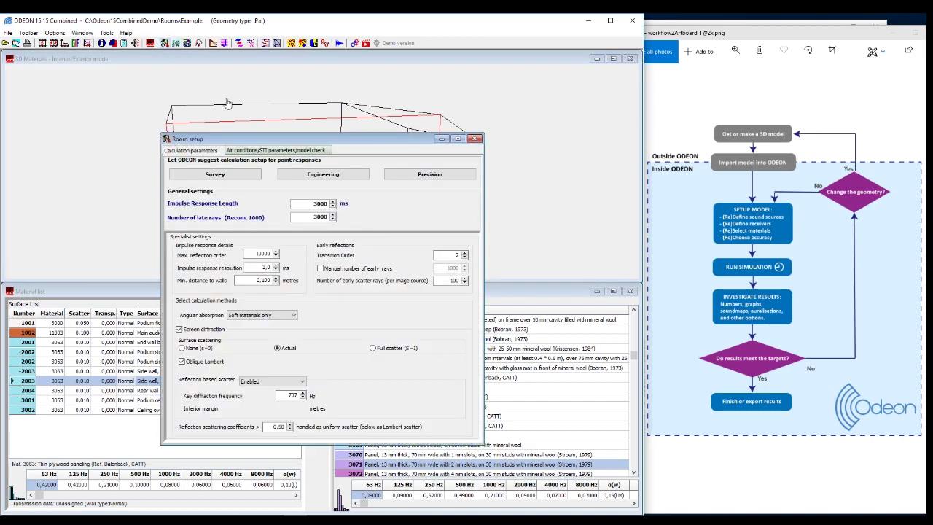
{"action": "left_click_drag", "start_coordinate": [300, 123], "coordinate": [308, 85]}
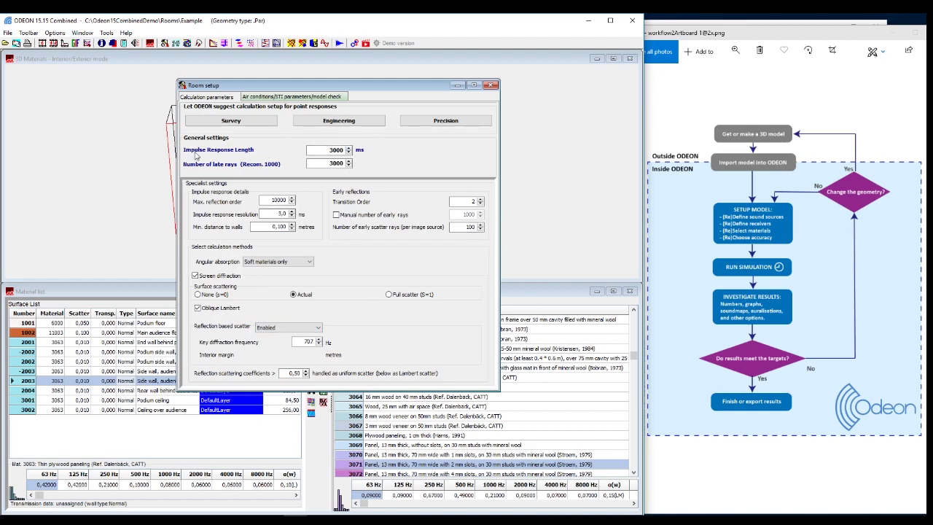
{"action": "double_click", "coordinate": [340, 149]}
{"action": "double_click", "coordinate": [335, 149]}
{"action": "left_click_drag", "start_coordinate": [347, 86], "coordinate": [388, 151]}
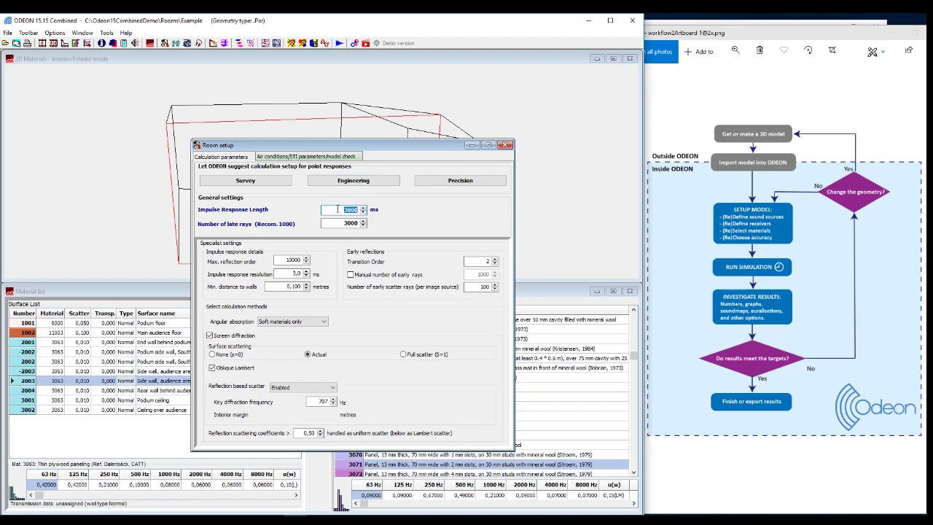
{"action": "left_click", "coordinate": [351, 209]}
{"action": "left_click", "coordinate": [343, 223]}
{"action": "left_click_drag", "start_coordinate": [342, 223], "coordinate": [361, 223]}
Try the Survey, Engineering and Precision presets, then set late rays to 4000 and close setup.
{"action": "left_click", "coordinate": [363, 183]}
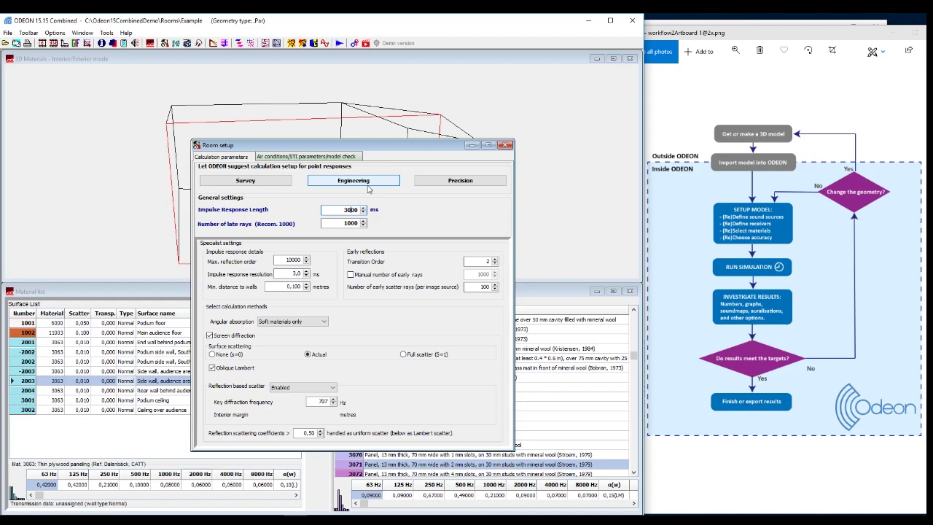
{"action": "left_click", "coordinate": [286, 182]}
{"action": "left_click", "coordinate": [382, 183]}
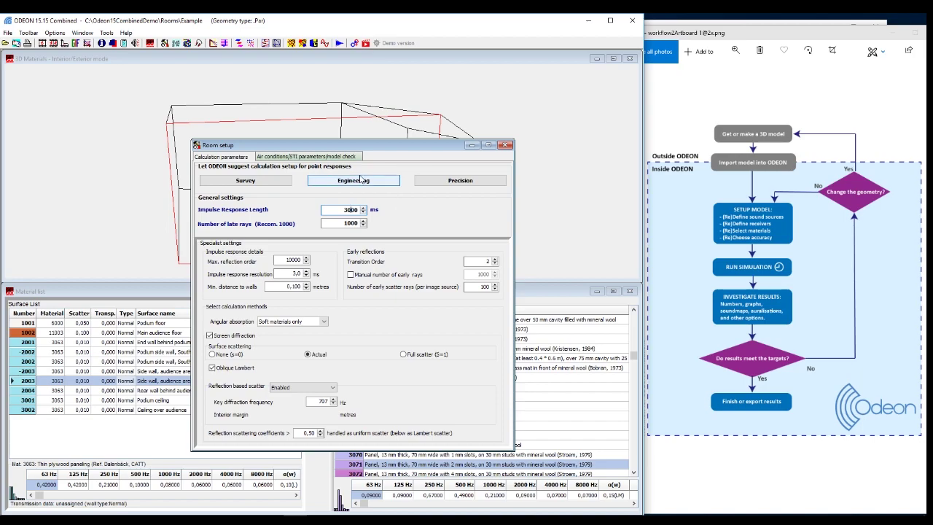
{"action": "double_click", "coordinate": [342, 223]}
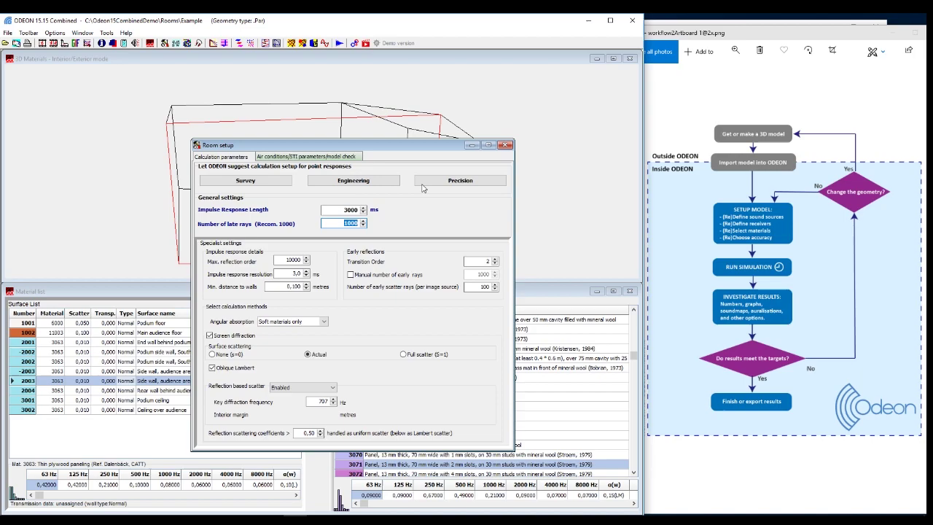
{"action": "left_click", "coordinate": [450, 183]}
{"action": "left_click", "coordinate": [353, 184]}
{"action": "left_click", "coordinate": [477, 179]}
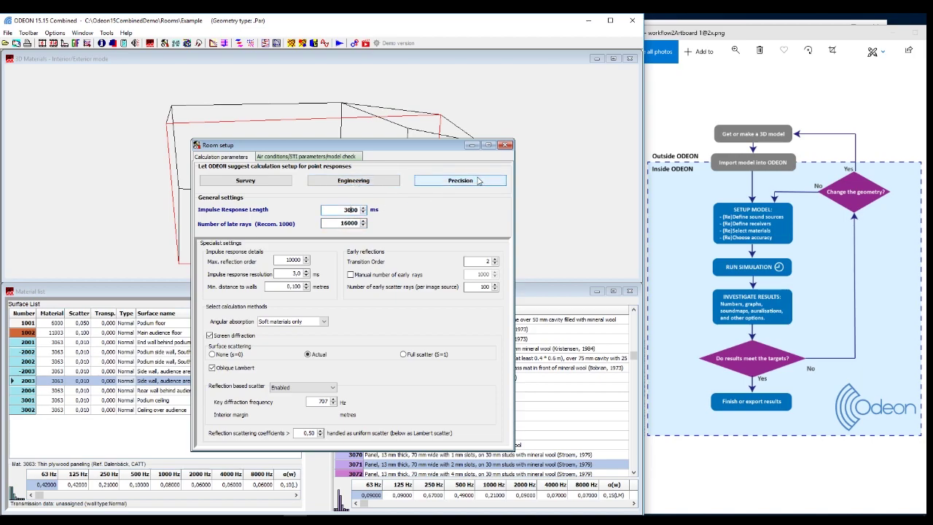
{"action": "double_click", "coordinate": [349, 223]}
{"action": "type", "text": "4000"}
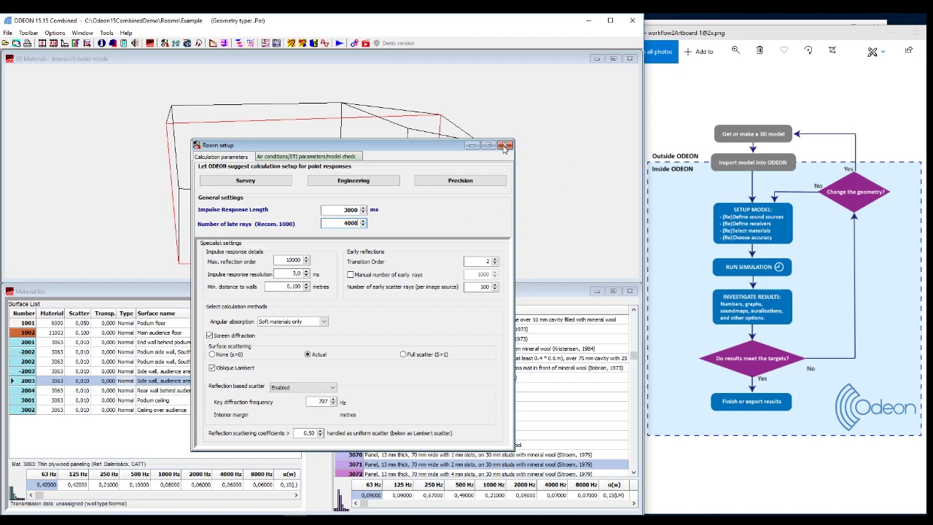
{"action": "left_click", "coordinate": [505, 146]}
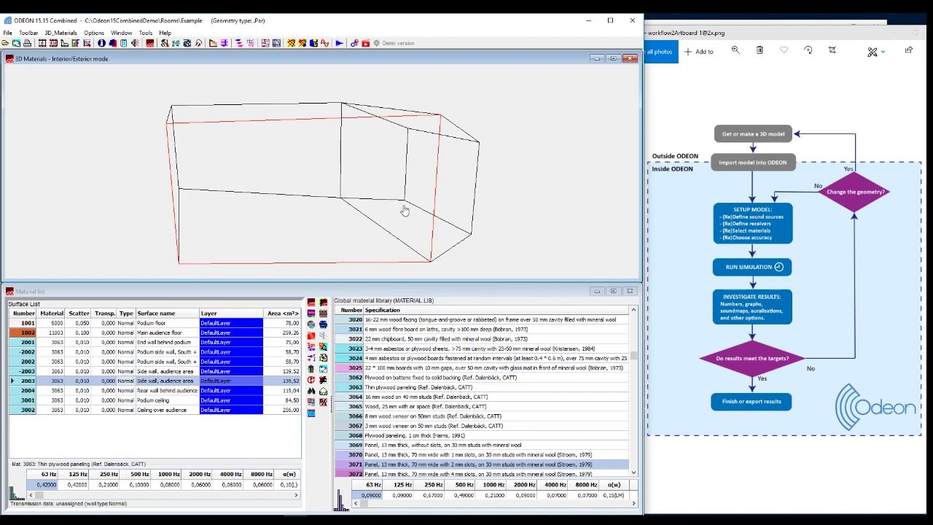
Name job 1 'Test' and deactivate source P2 so only P1 is used.
{"action": "left_click", "coordinate": [227, 43]}
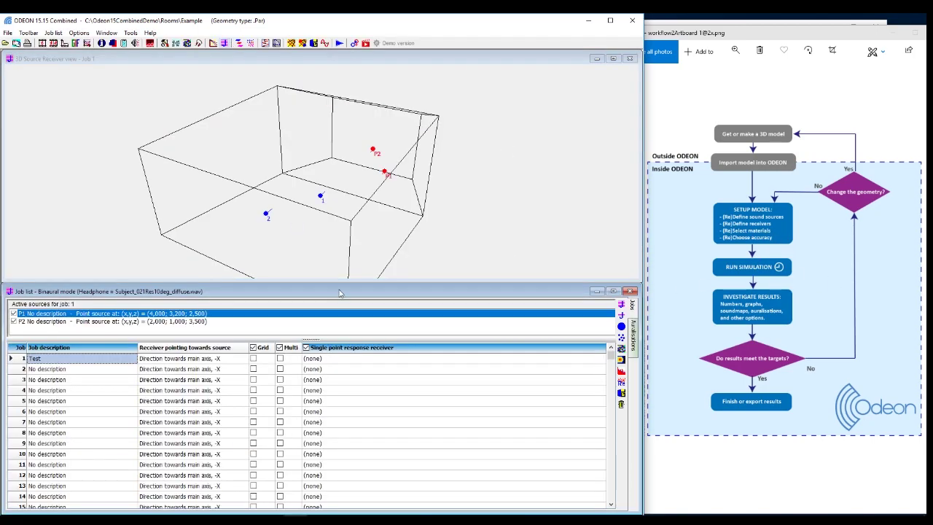
{"action": "left_click_drag", "start_coordinate": [329, 256], "coordinate": [333, 183]}
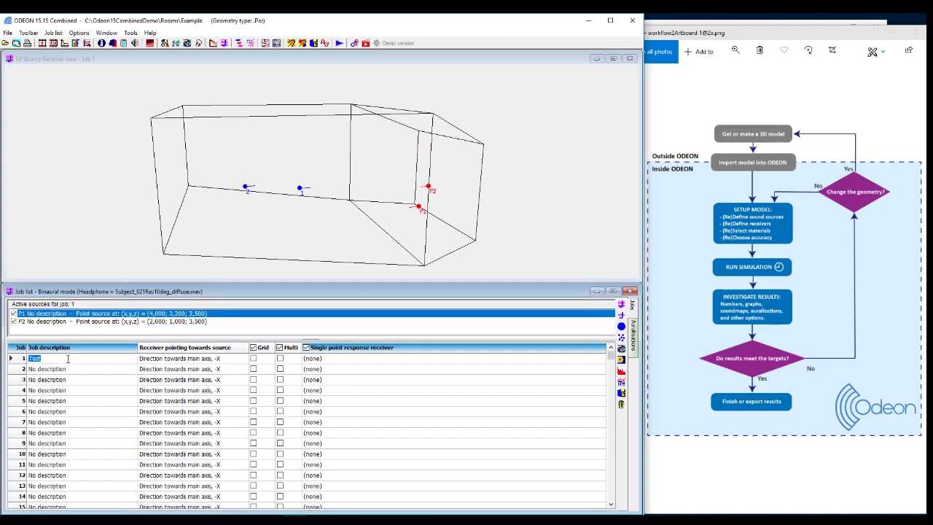
{"action": "key", "text": "Return"}
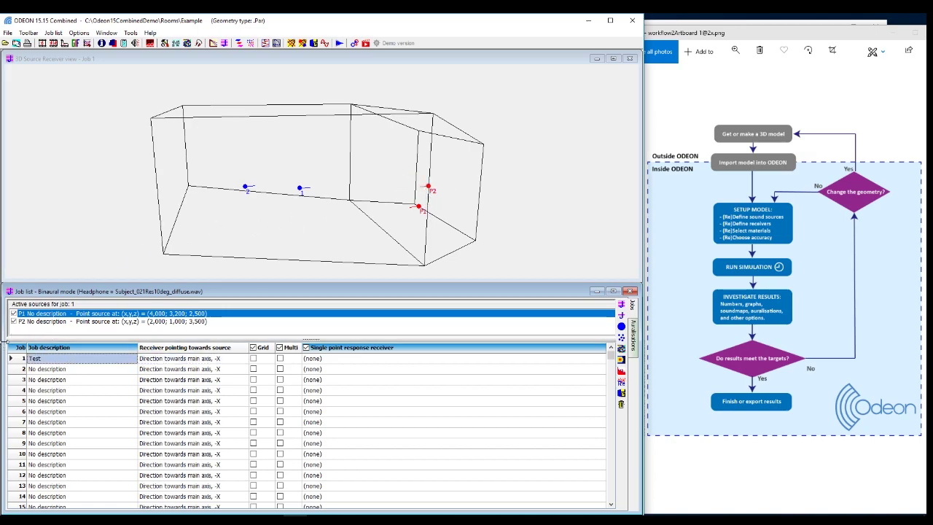
{"action": "left_click", "coordinate": [14, 321]}
{"action": "left_click_drag", "start_coordinate": [427, 215], "coordinate": [415, 244]}
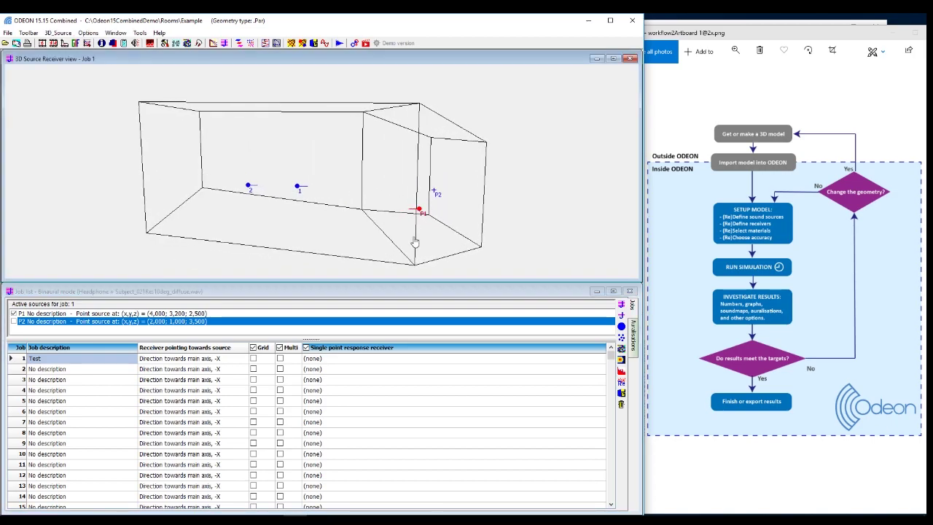
{"action": "left_click", "coordinate": [254, 360]}
Enable grid and multi-point responses, set receiver 1 as single point, and run job 1.
{"action": "left_click", "coordinate": [253, 359]}
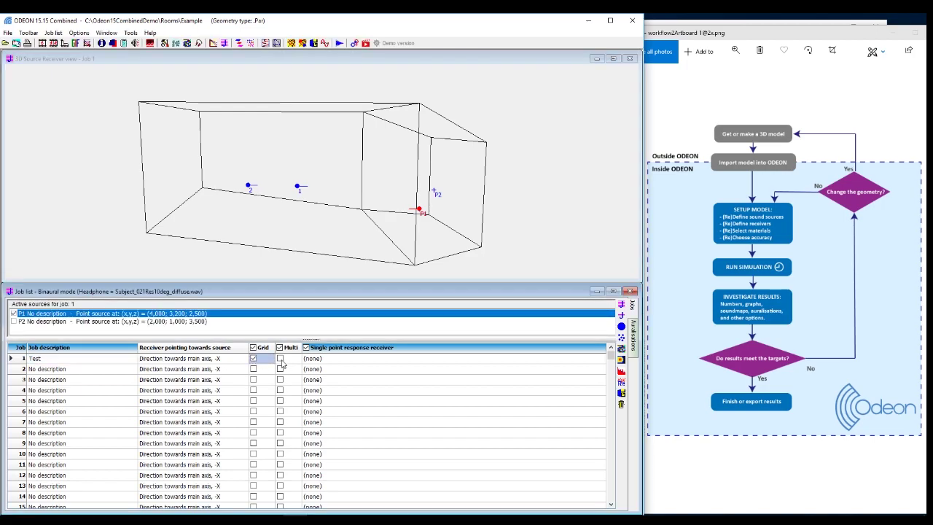
{"action": "left_click_drag", "start_coordinate": [295, 211], "coordinate": [175, 195]}
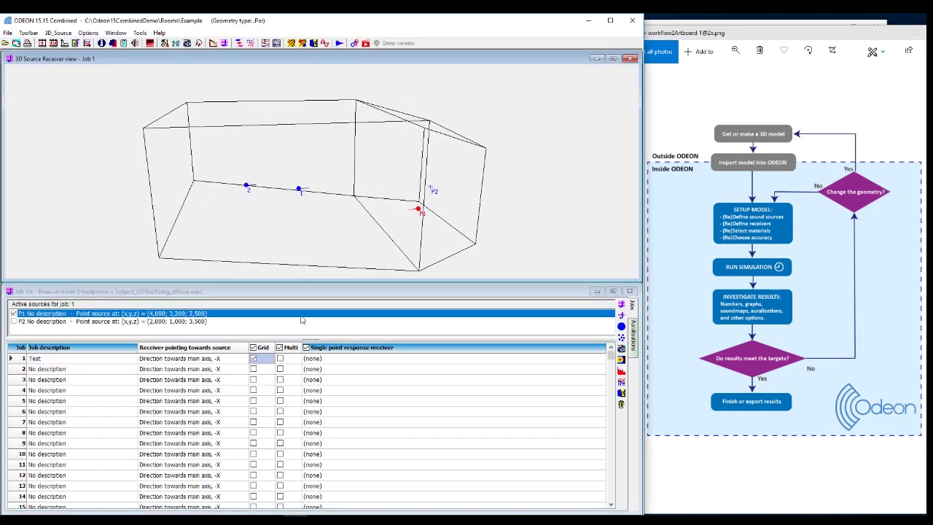
{"action": "left_click", "coordinate": [280, 359]}
{"action": "left_click_drag", "start_coordinate": [351, 271], "coordinate": [342, 226]}
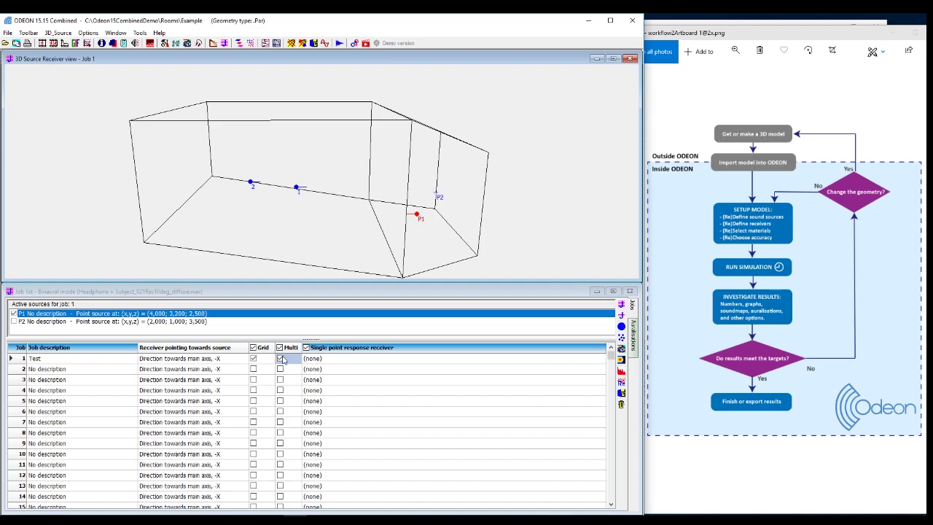
{"action": "left_click_drag", "start_coordinate": [269, 202], "coordinate": [326, 197]}
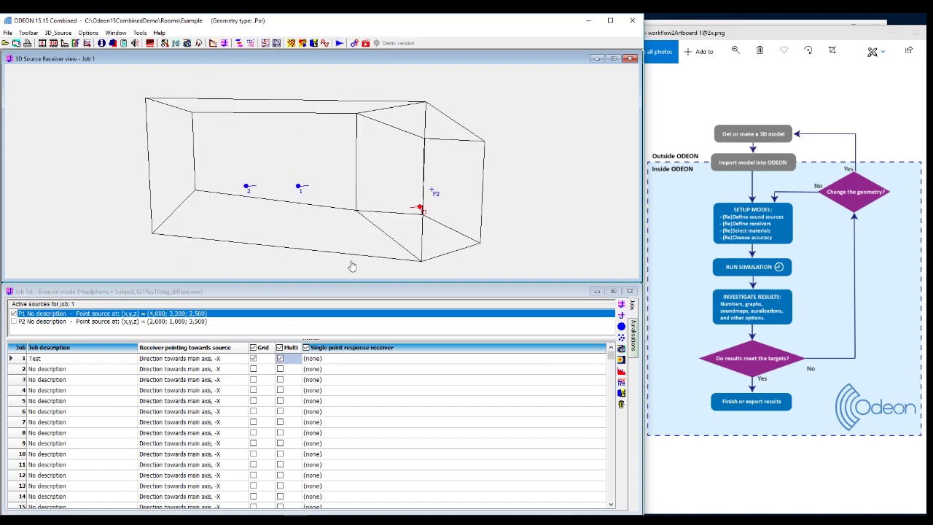
{"action": "left_click", "coordinate": [343, 361]}
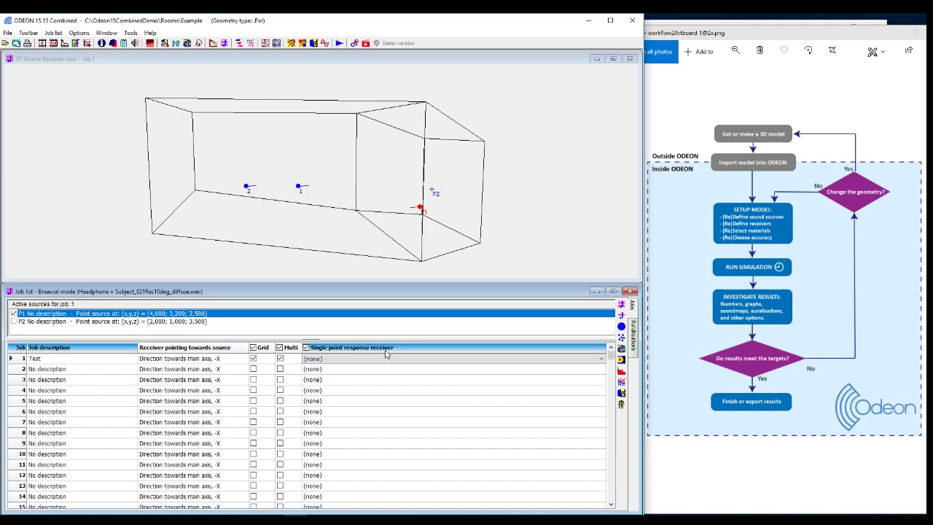
{"action": "mouse_move", "coordinate": [334, 209]}
{"action": "left_mouse_down"}
{"action": "mouse_move", "coordinate": [256, 198]}
{"action": "mouse_move", "coordinate": [329, 220]}
{"action": "mouse_move", "coordinate": [319, 204]}
{"action": "left_mouse_up"}
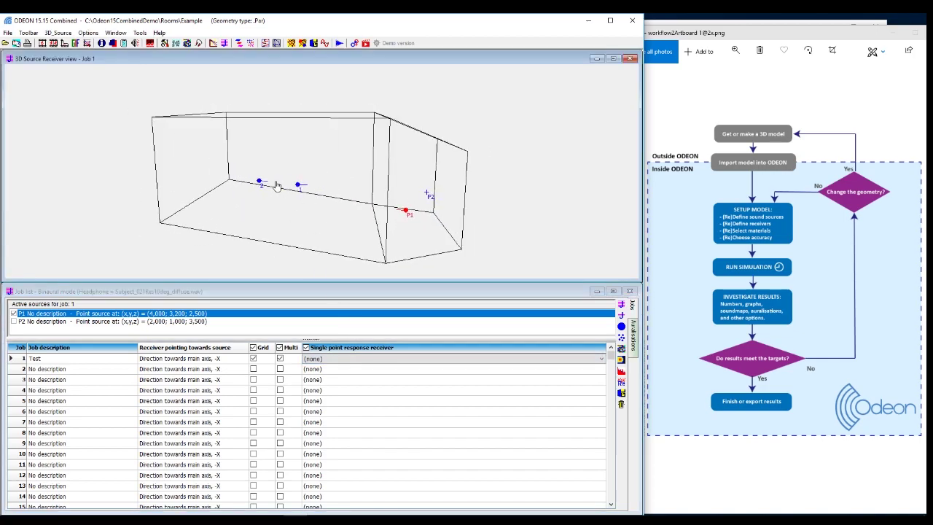
{"action": "left_click_drag", "start_coordinate": [295, 194], "coordinate": [309, 208]}
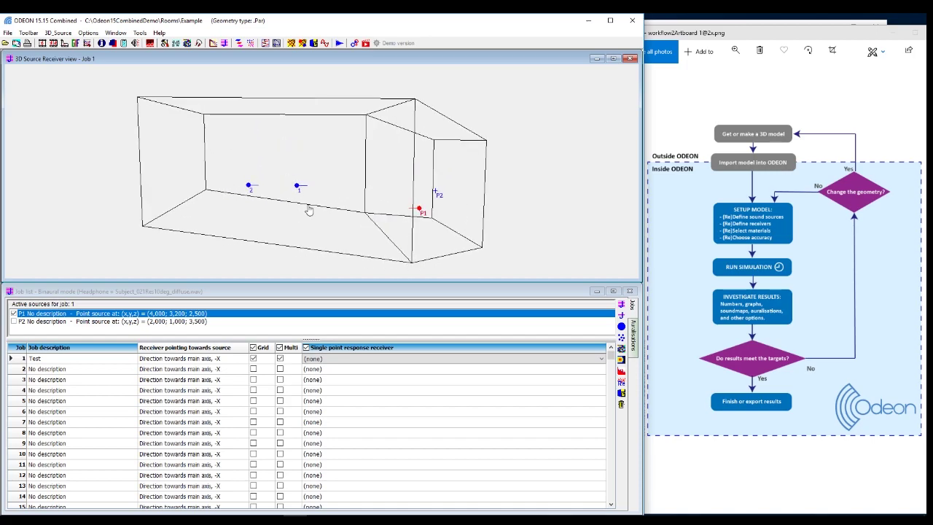
{"action": "left_click", "coordinate": [392, 361]}
{"action": "left_click", "coordinate": [399, 363]}
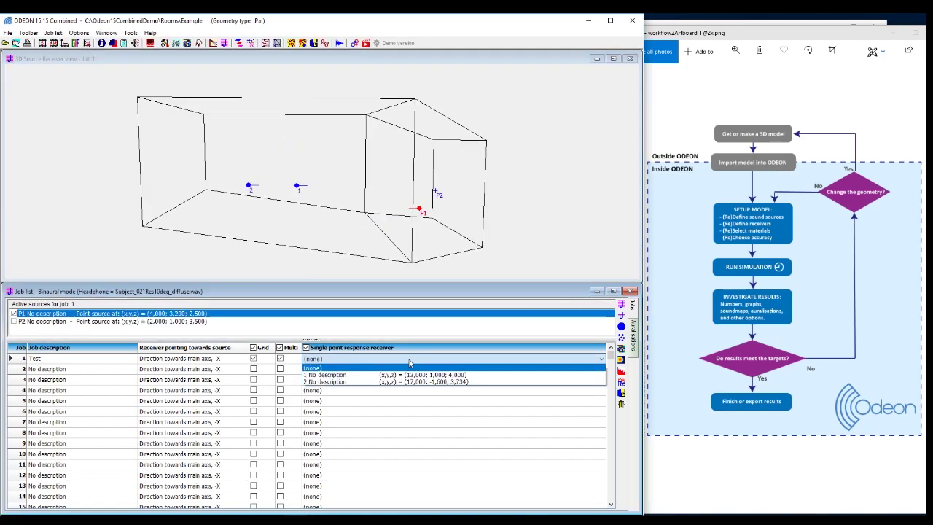
{"action": "left_click", "coordinate": [393, 374]}
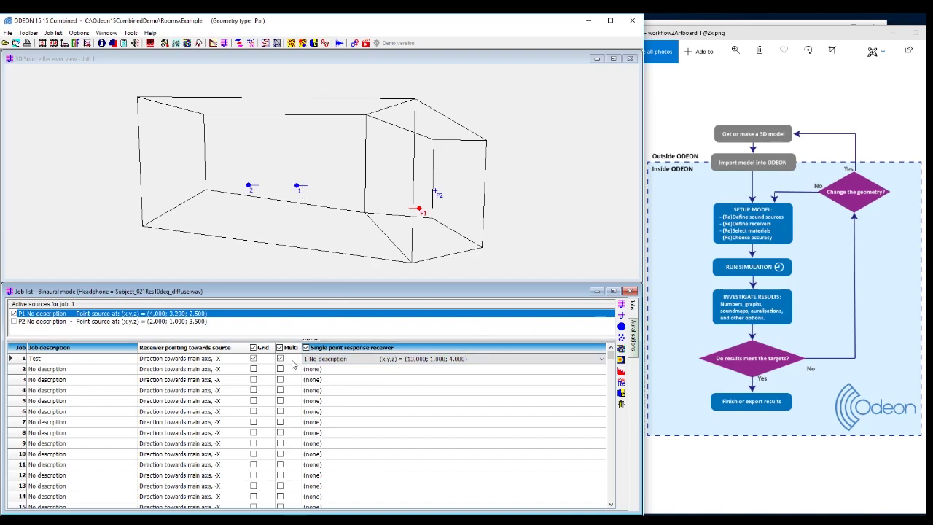
{"action": "left_click", "coordinate": [620, 317]}
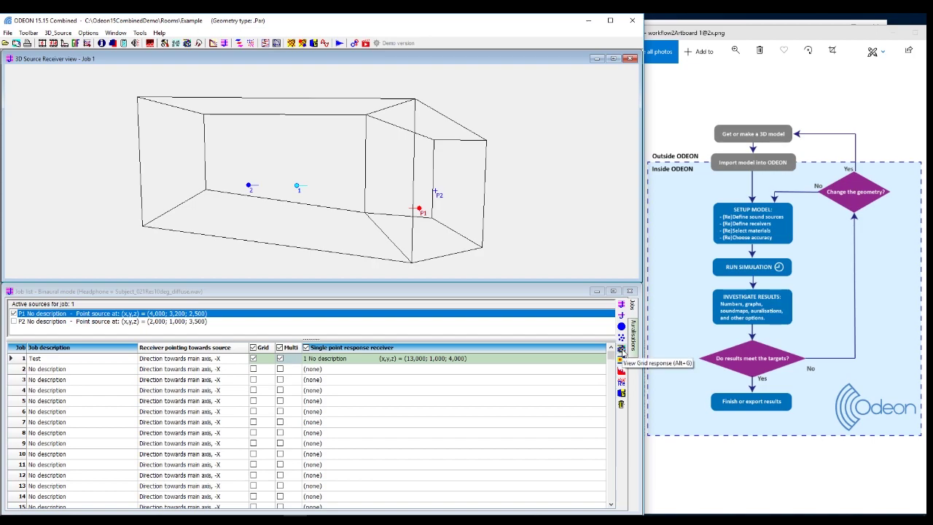
Open job 1's grid map and step through T(20), T(30), Curvature and Ts at 500 Hz.
{"action": "left_click", "coordinate": [622, 352]}
{"action": "left_click_drag", "start_coordinate": [313, 95], "coordinate": [343, 97]}
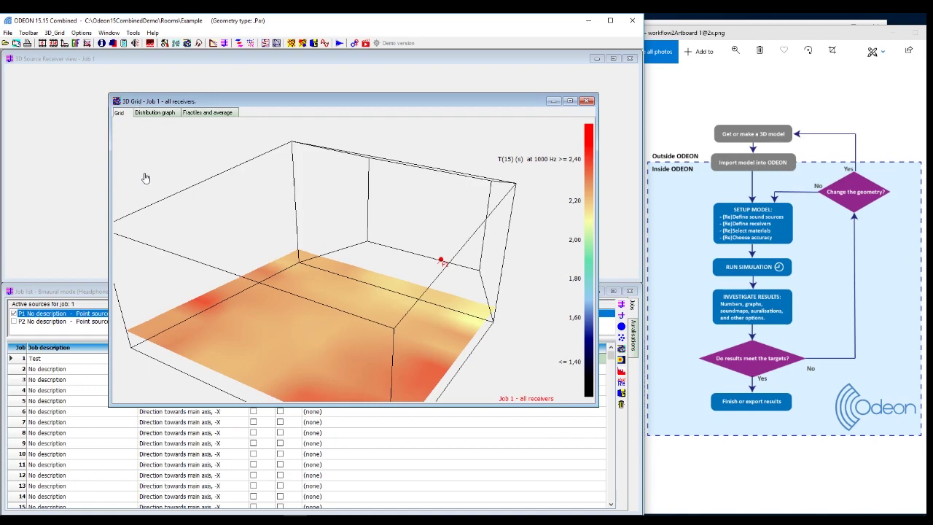
{"action": "key", "text": "Down"}
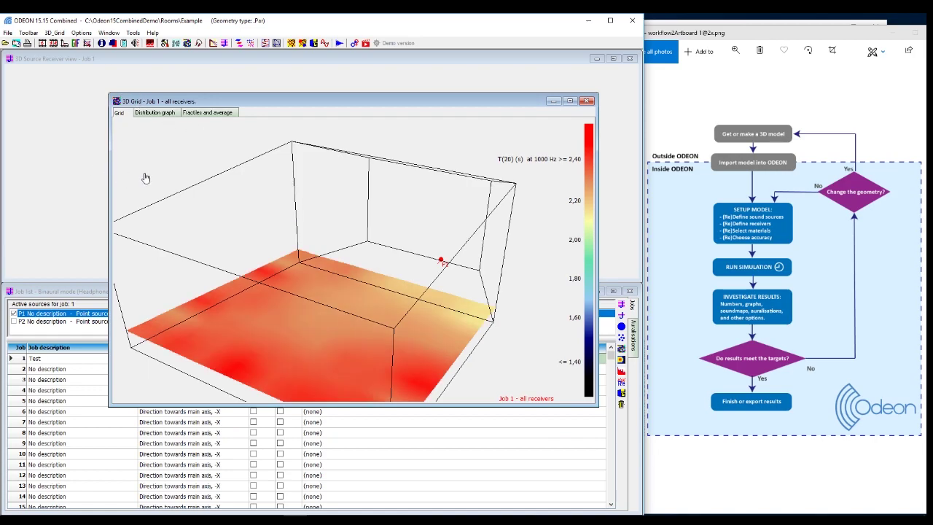
{"action": "key", "text": "Down"}
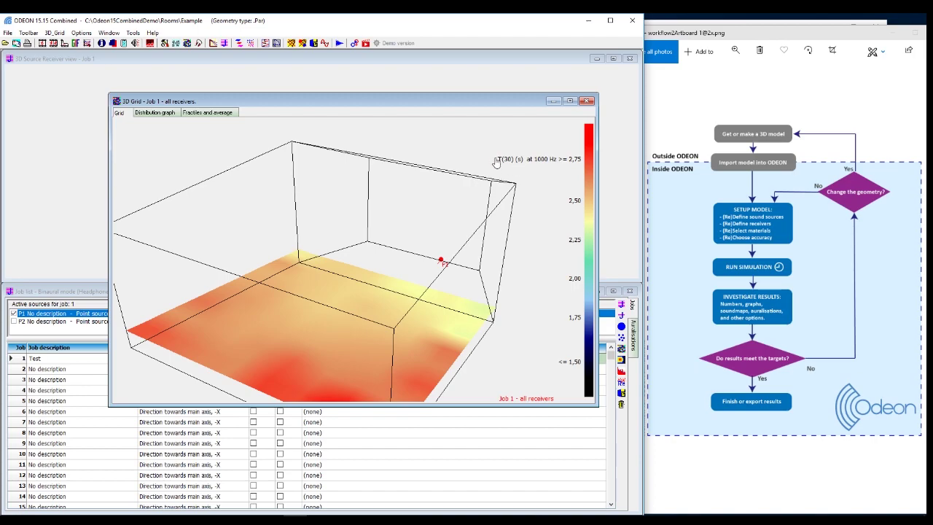
{"action": "key", "text": "Left"}
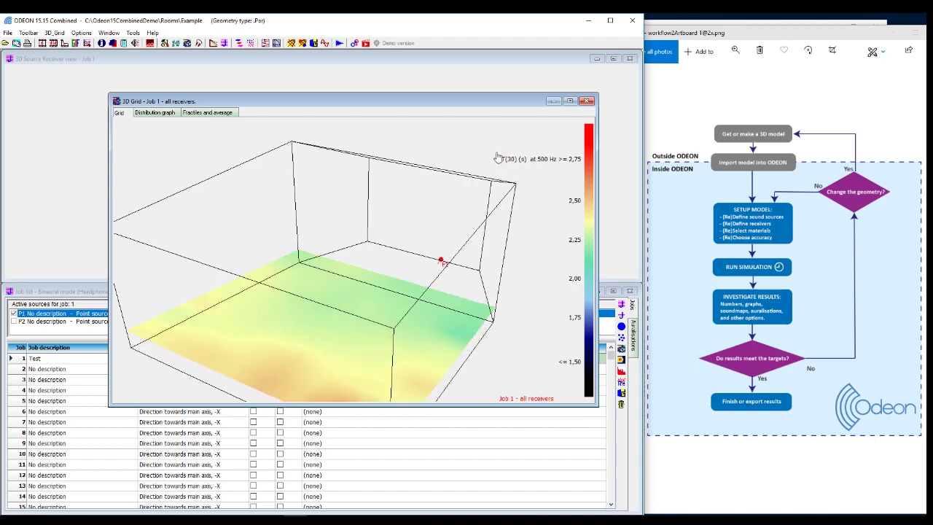
{"action": "key", "text": "Down"}
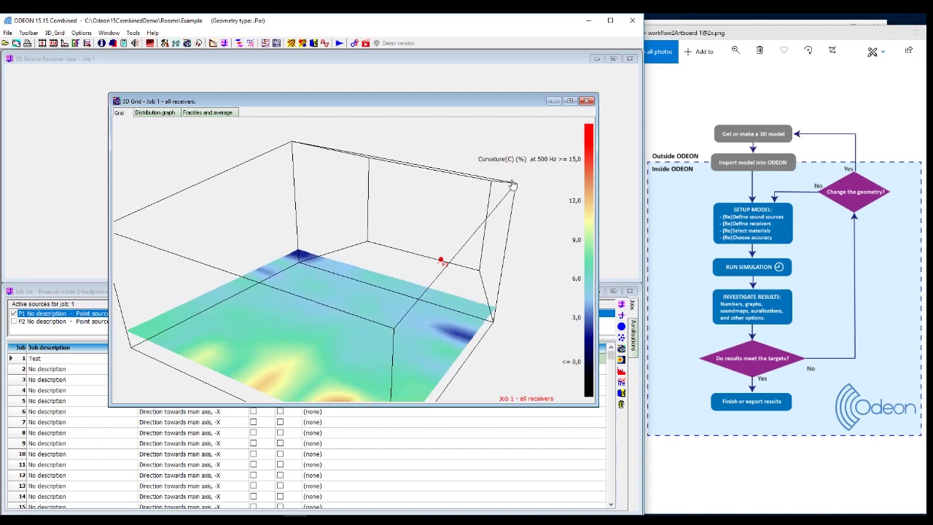
{"action": "key", "text": "Down"}
{"action": "key", "text": "Up"}
{"action": "key", "text": "Down"}
{"action": "left_click_drag", "start_coordinate": [473, 296], "coordinate": [389, 265]}
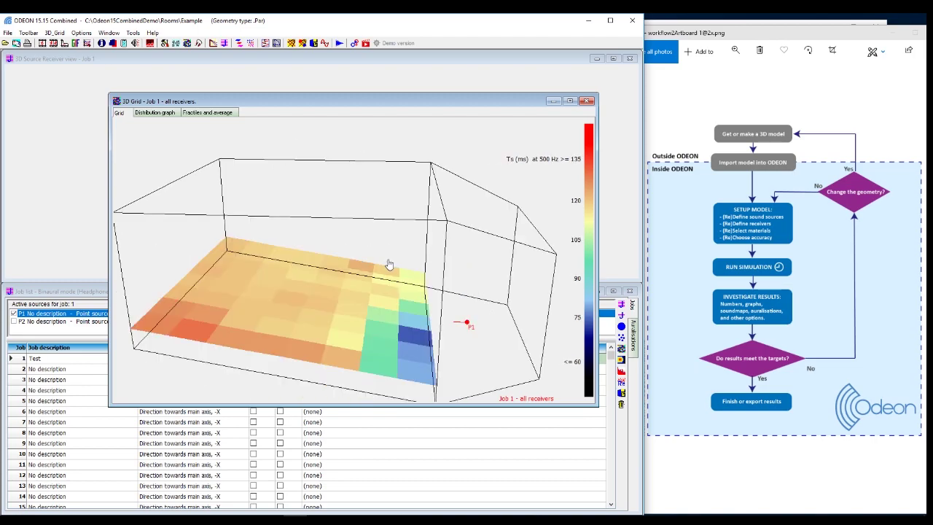
Switch between the SPL(early) and SPL(late) maps, then close the 3D Grid window.
{"action": "key", "text": "Down"}
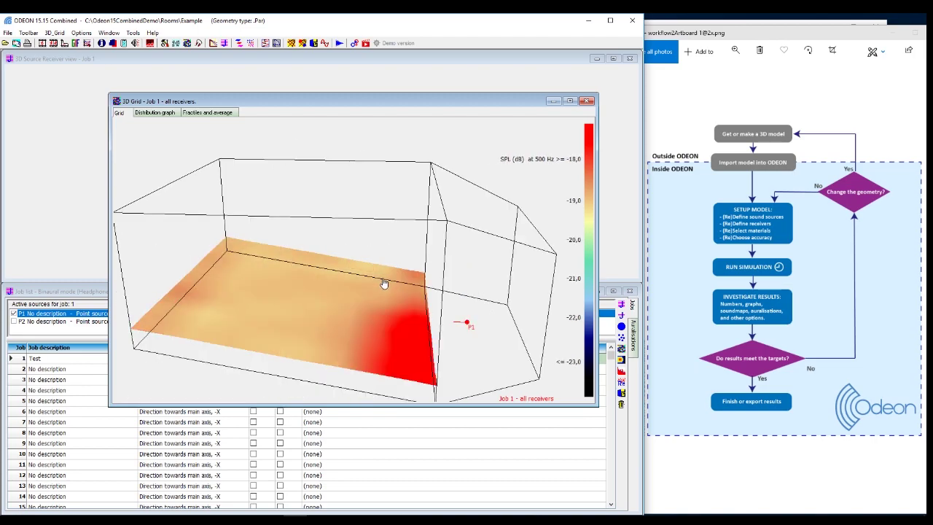
{"action": "key", "text": "Down"}
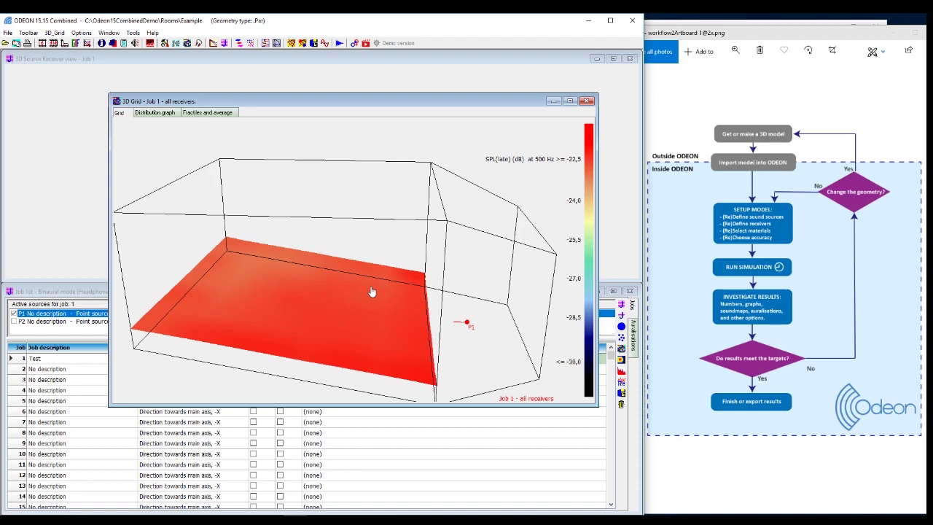
{"action": "key", "text": "Up"}
{"action": "left_click_drag", "start_coordinate": [375, 309], "coordinate": [495, 323]}
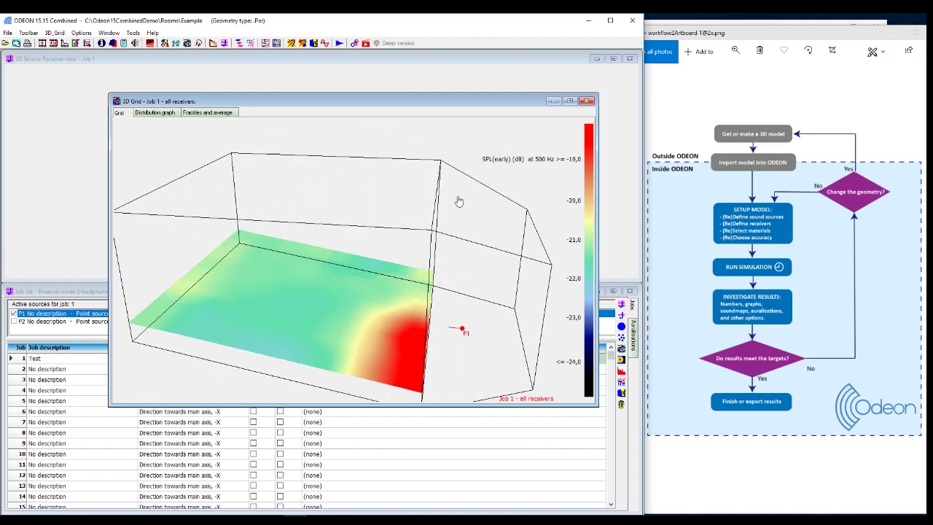
{"action": "left_click", "coordinate": [585, 102]}
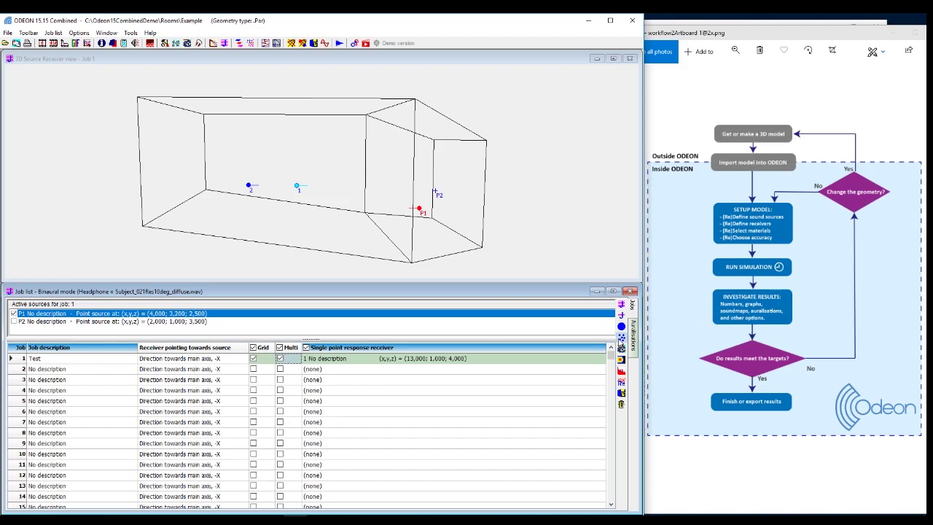
{"action": "left_click", "coordinate": [620, 337]}
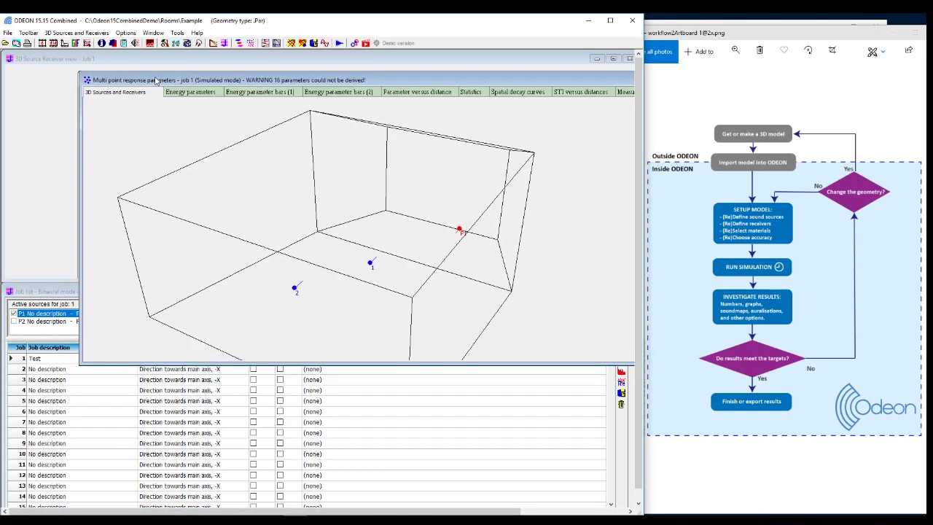
{"action": "left_click_drag", "start_coordinate": [388, 204], "coordinate": [346, 261]}
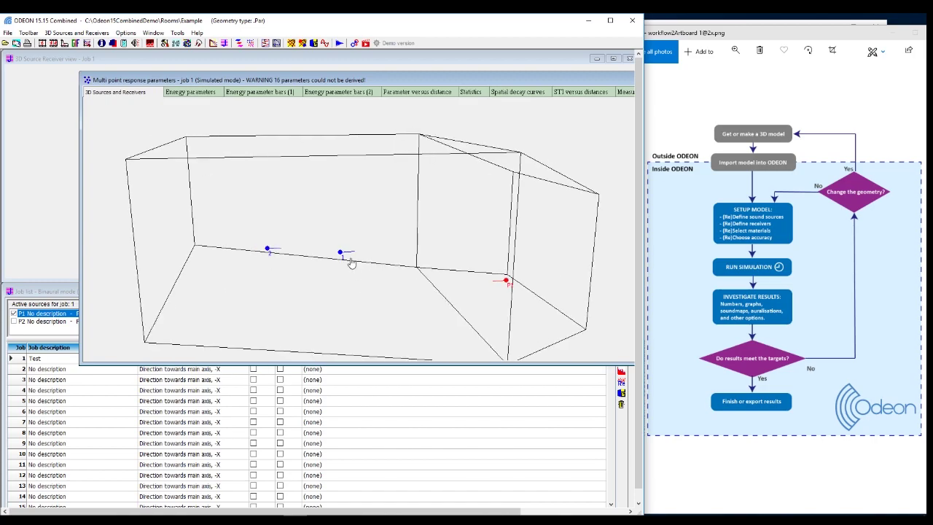
{"action": "left_click", "coordinate": [187, 93]}
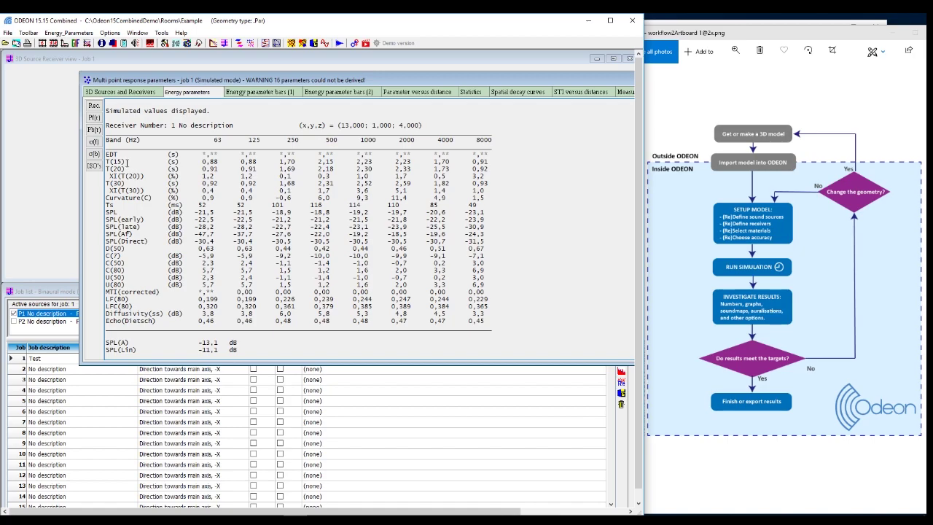
{"action": "left_click", "coordinate": [272, 94]}
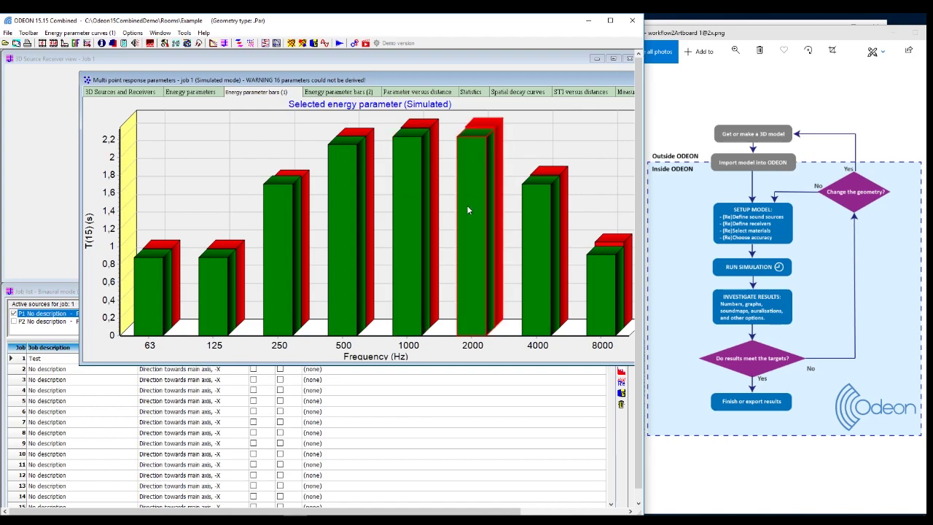
{"action": "left_click_drag", "start_coordinate": [513, 85], "coordinate": [472, 77]}
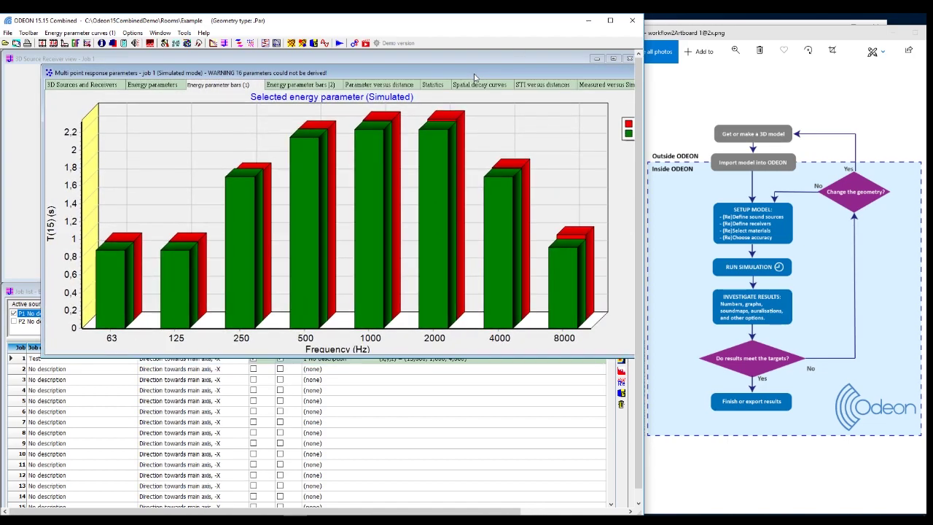
{"action": "left_click", "coordinate": [320, 86]}
{"action": "left_click", "coordinate": [368, 86]}
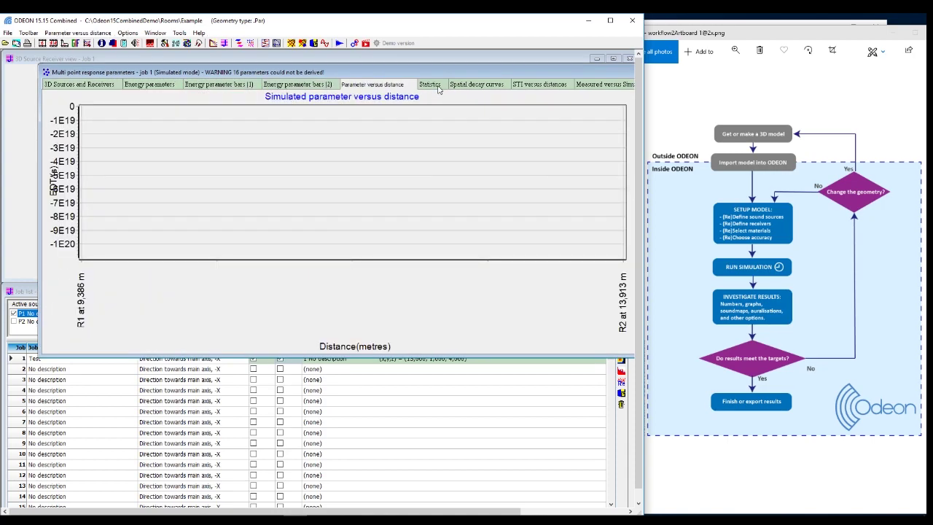
{"action": "left_click", "coordinate": [432, 86]}
{"action": "left_click", "coordinate": [484, 86]}
{"action": "left_click", "coordinate": [546, 84]}
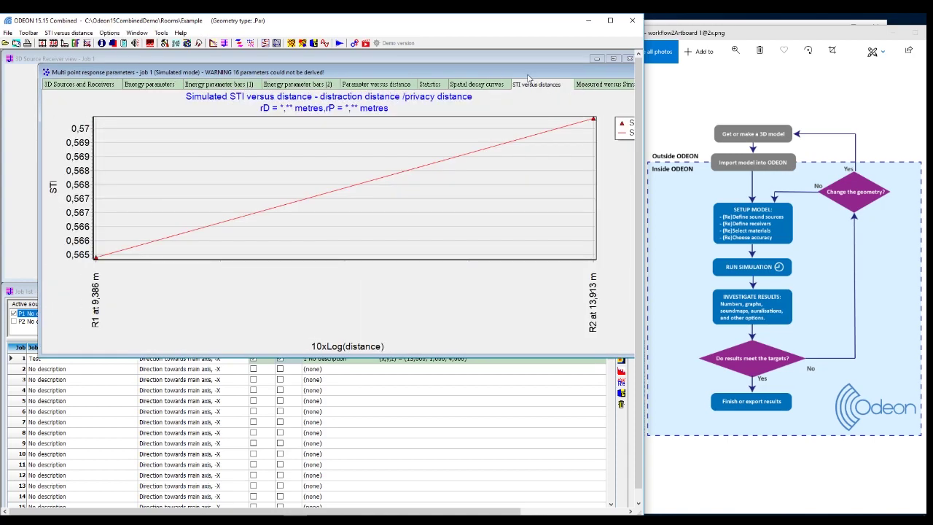
{"action": "left_click_drag", "start_coordinate": [529, 77], "coordinate": [417, 89]}
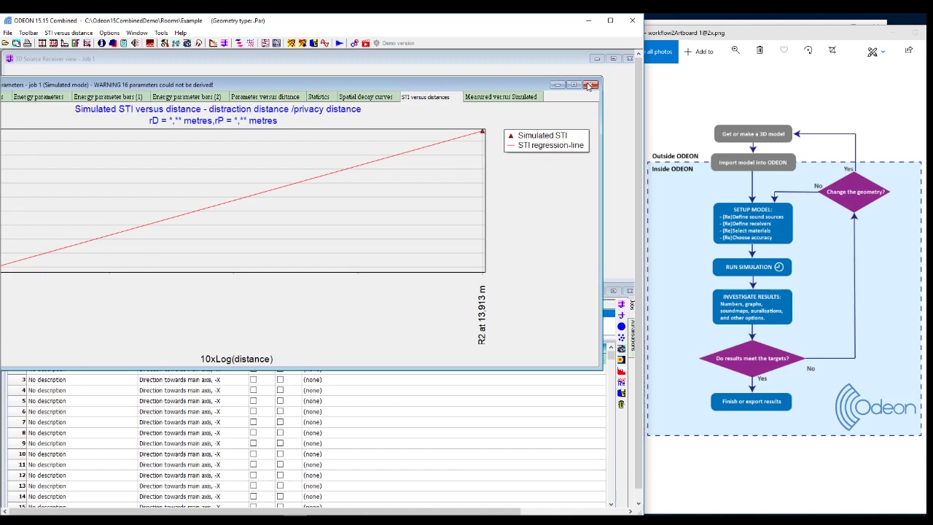
{"action": "left_click", "coordinate": [589, 86]}
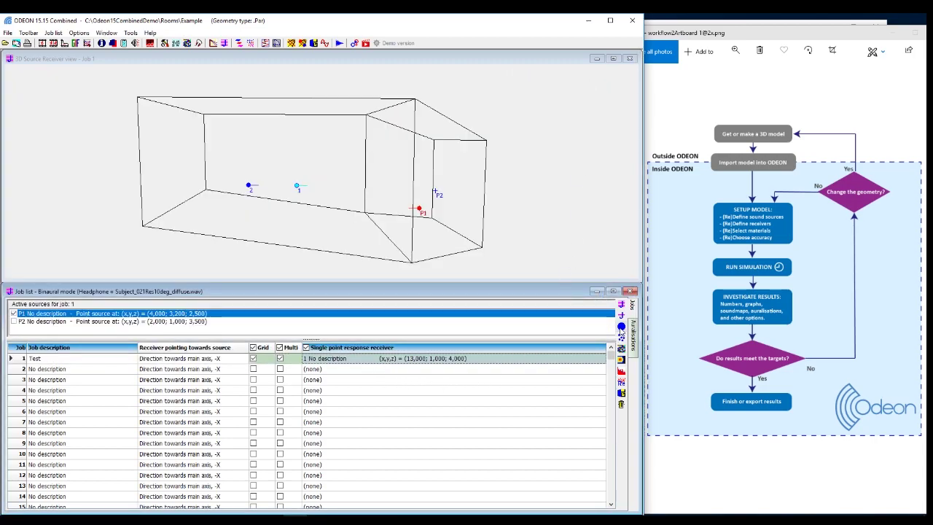
{"action": "left_click", "coordinate": [621, 327]}
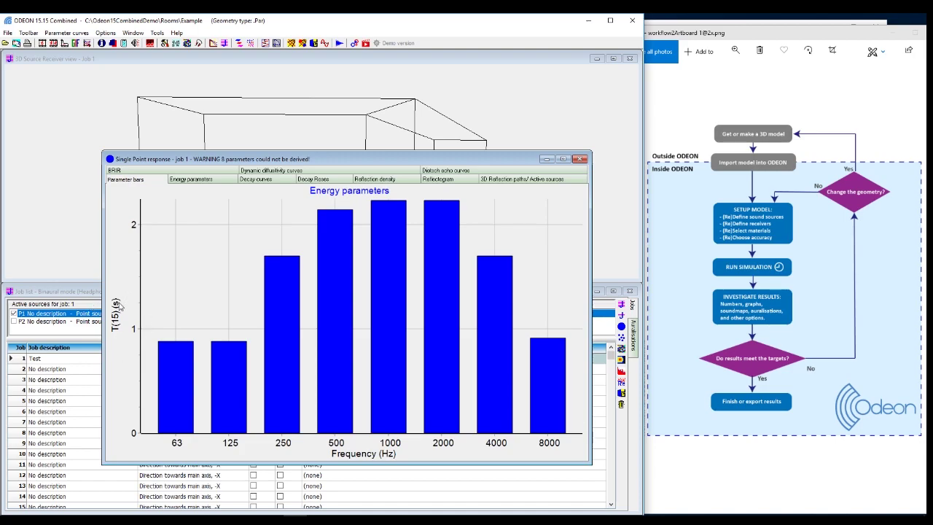
{"action": "key", "text": "Down"}
{"action": "key", "text": "Down"}
{"action": "key", "text": "Down"}
{"action": "key", "text": "Down"}
{"action": "key", "text": "Down"}
{"action": "key", "text": "Down"}
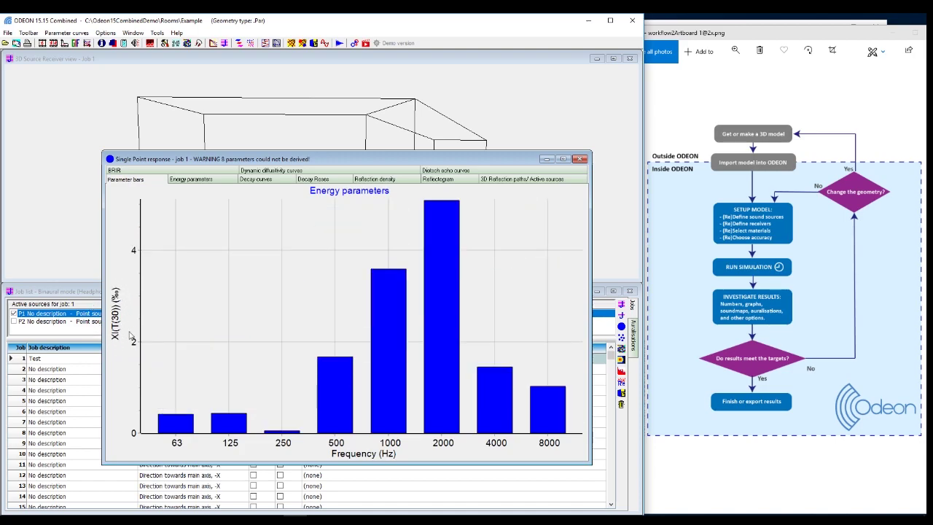
{"action": "key", "text": "Down"}
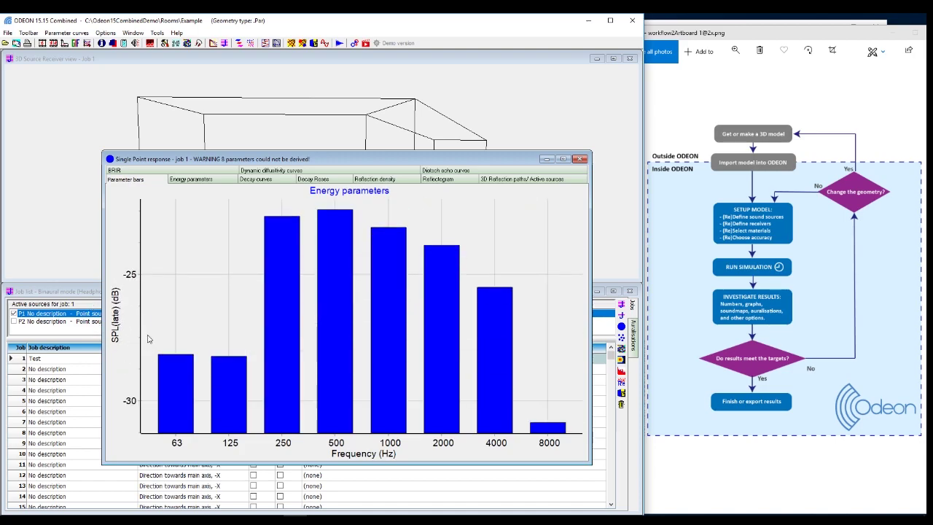
{"action": "key", "text": "Down"}
{"action": "left_click", "coordinate": [196, 180]}
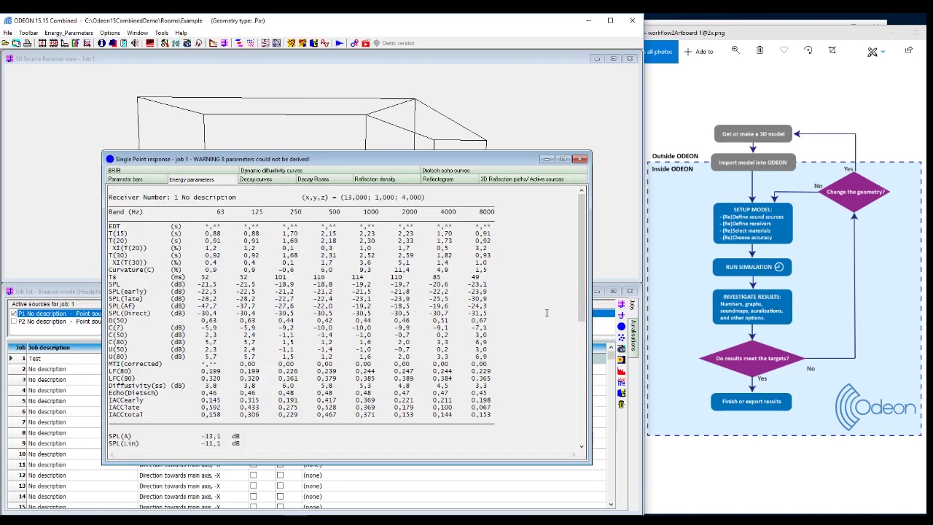
{"action": "mouse_move", "coordinate": [582, 219]}
{"action": "left_mouse_down"}
{"action": "mouse_move", "coordinate": [585, 342]}
{"action": "mouse_move", "coordinate": [592, 213]}
{"action": "left_mouse_up"}
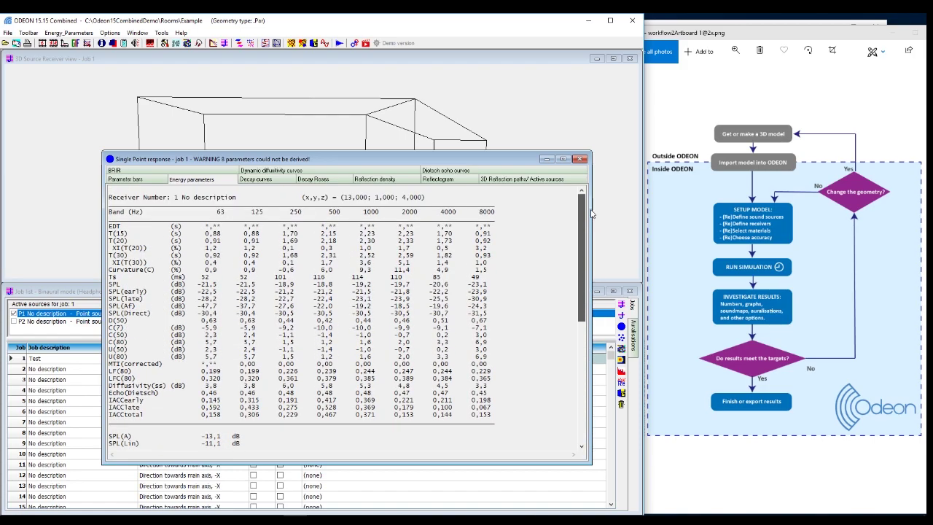
{"action": "left_click", "coordinate": [273, 180]}
{"action": "left_click", "coordinate": [320, 181]}
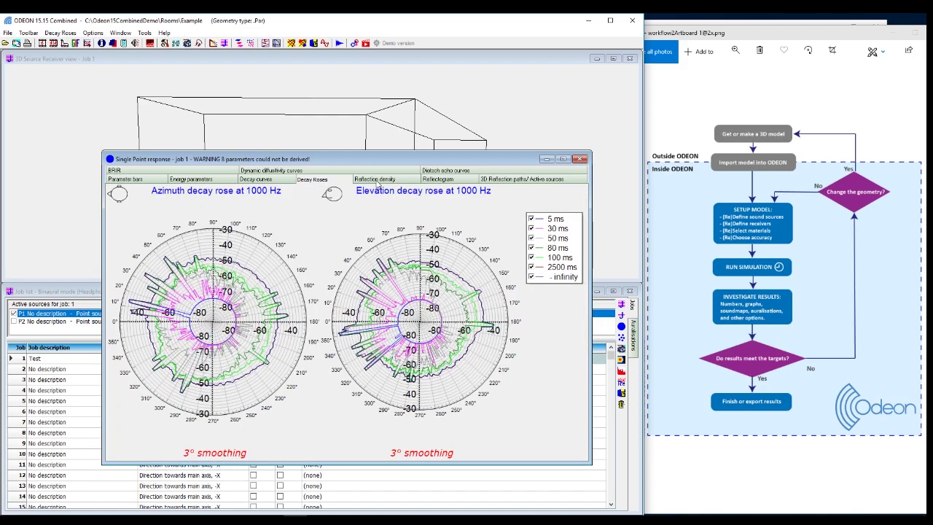
{"action": "left_click", "coordinate": [377, 182]}
{"action": "left_click", "coordinate": [458, 180]}
{"action": "left_click", "coordinate": [511, 180]}
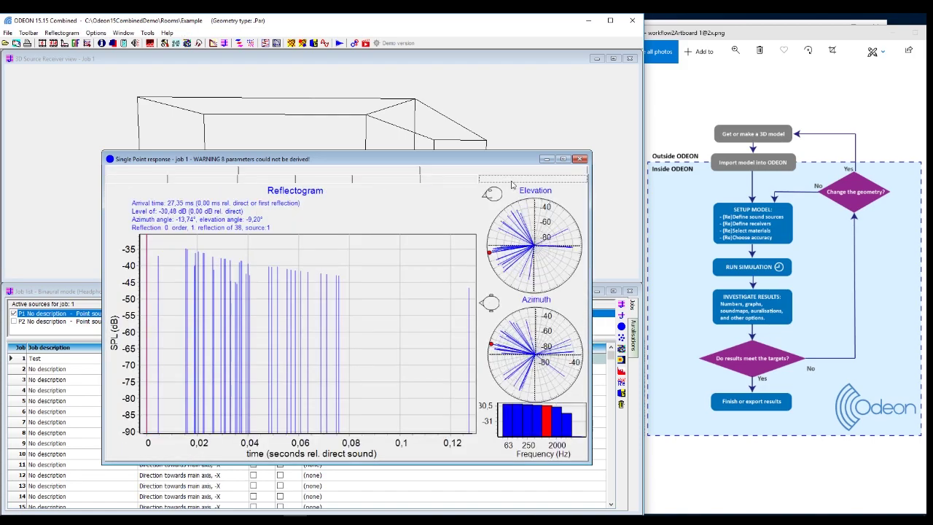
{"action": "left_click", "coordinate": [468, 172]}
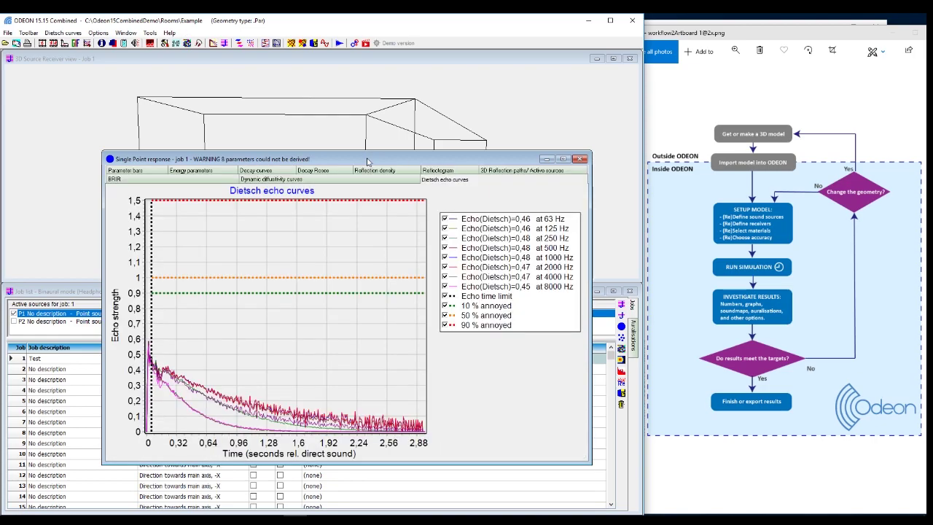
{"action": "left_click", "coordinate": [321, 182]}
{"action": "left_click", "coordinate": [580, 159]}
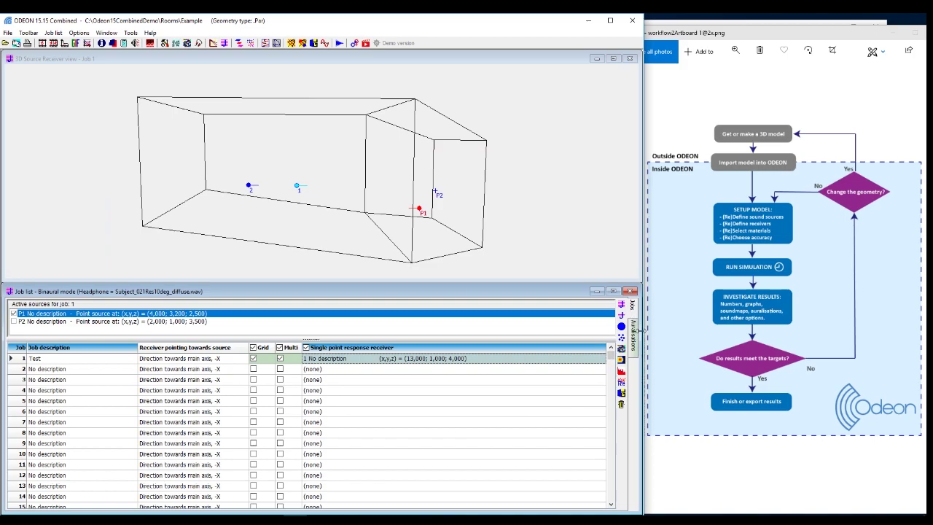
Orbit the 3D Source Receiver wireframe to see the sources and receivers from a new angle.
{"action": "mouse_move", "coordinate": [304, 207]}
{"action": "left_mouse_down"}
{"action": "mouse_move", "coordinate": [329, 225]}
{"action": "mouse_move", "coordinate": [300, 222]}
{"action": "left_mouse_up"}
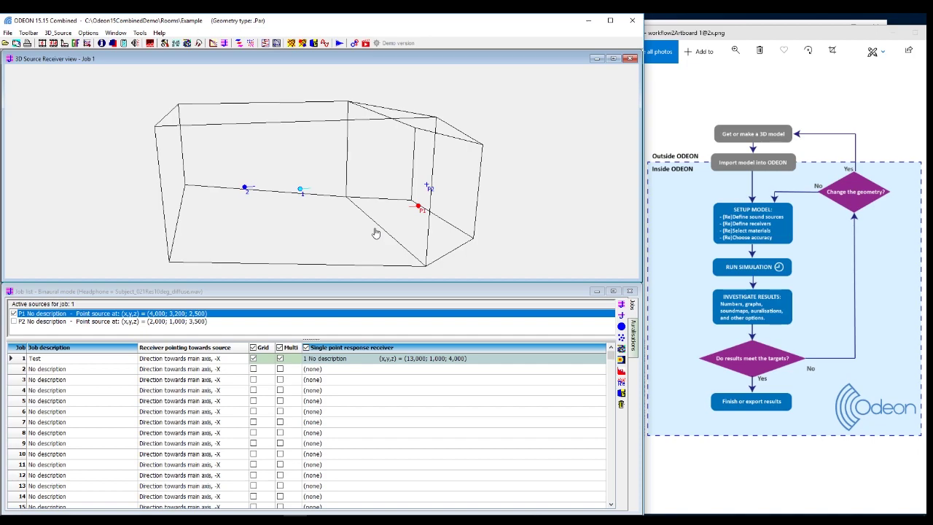
{"action": "left_click_drag", "start_coordinate": [390, 248], "coordinate": [390, 248]}
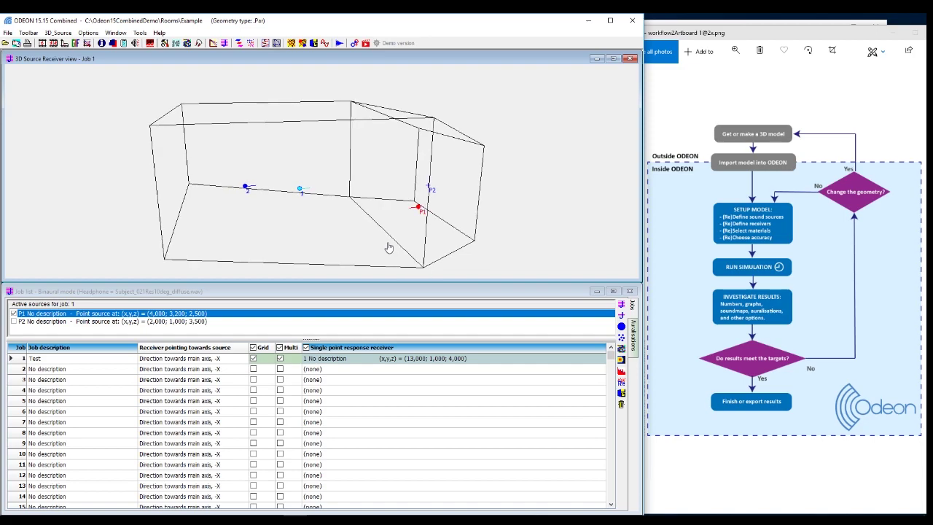